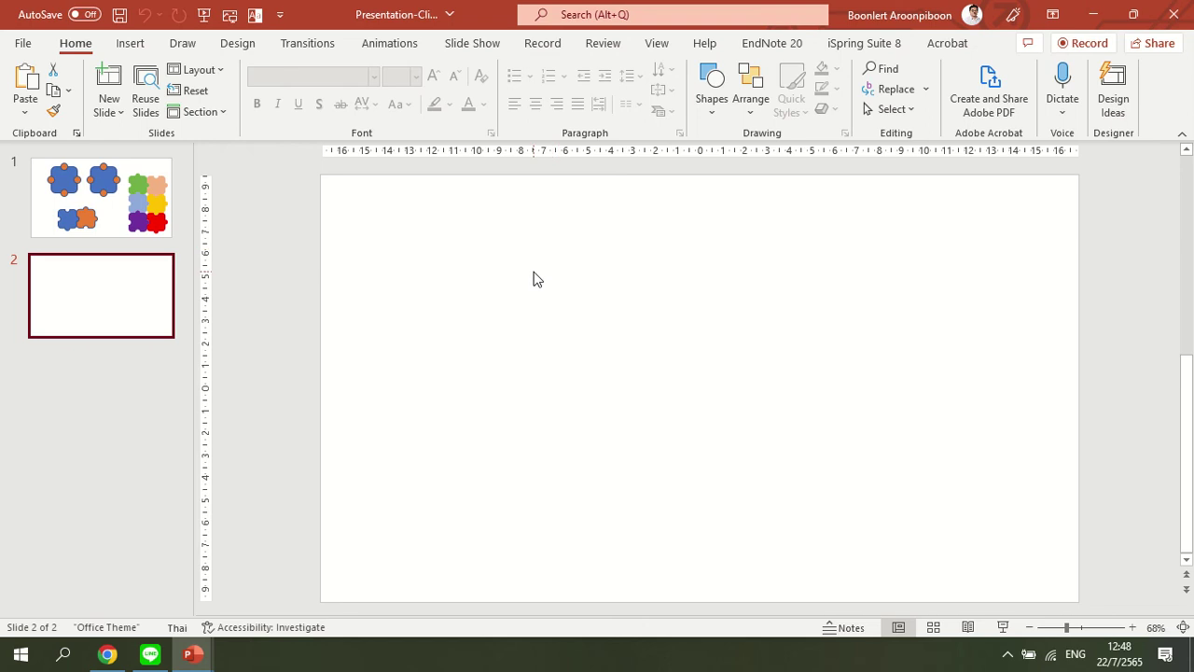
Step: Draw a 7.58 cm rounded square, copy it edge to edge on its right, and select both
click(537, 278)
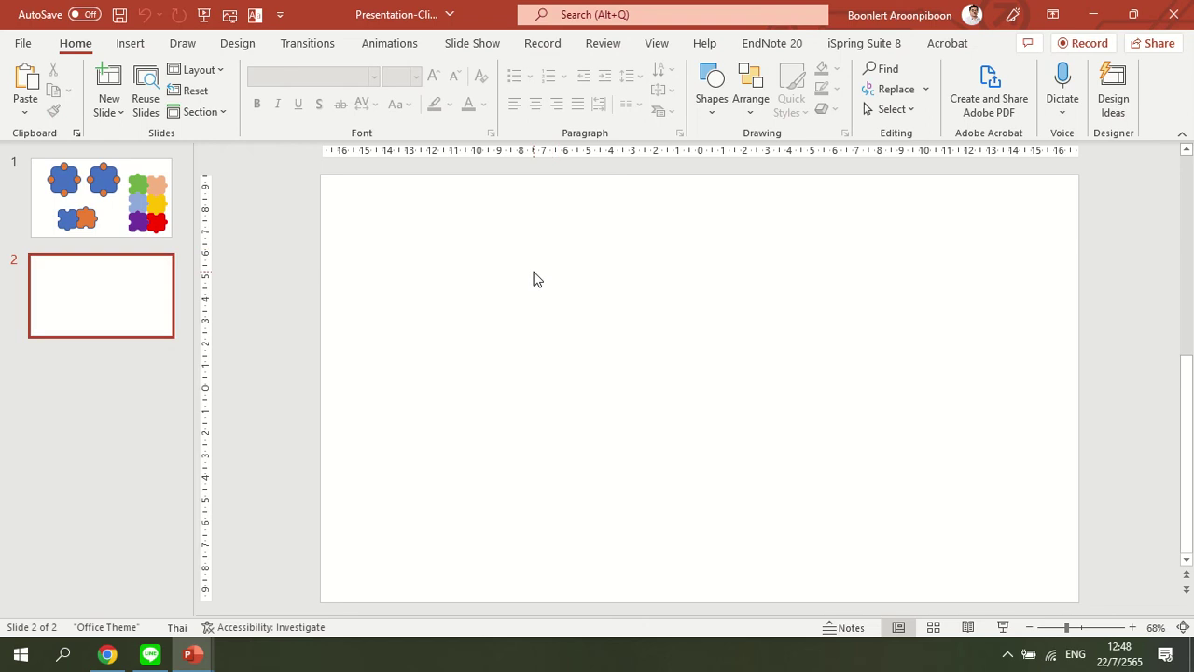
click(715, 116)
click(793, 154)
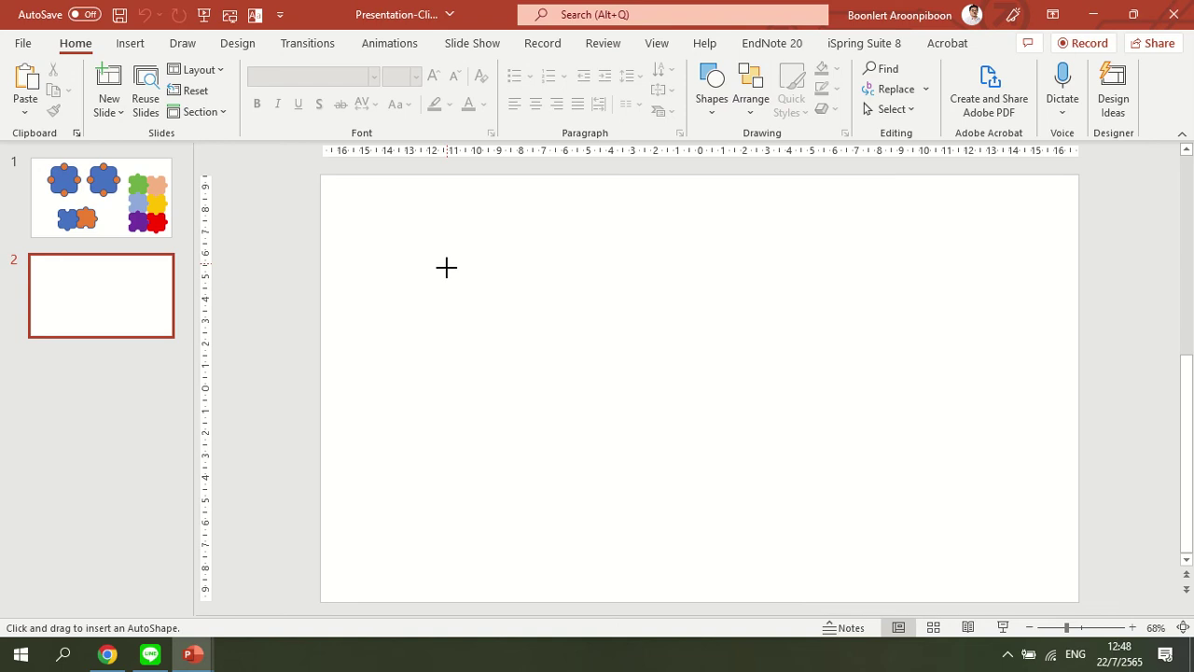
drag(445, 268, 560, 433)
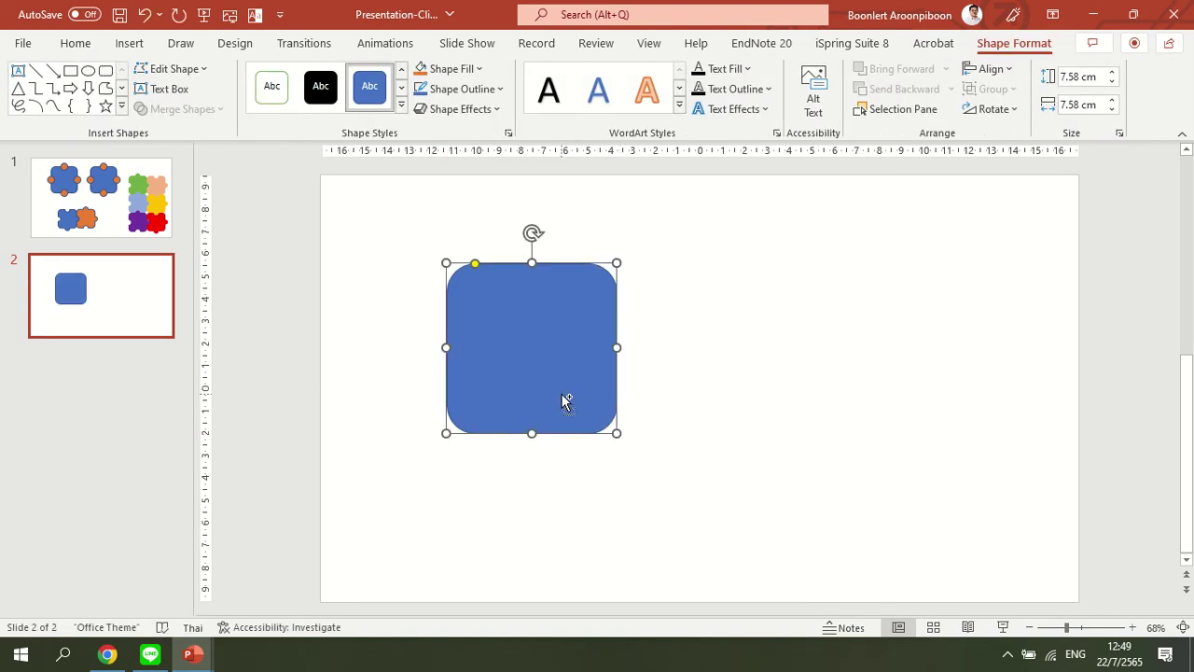
mouse_move(559, 390)
mouse_down()
mouse_move(734, 394)
mouse_move(723, 390)
mouse_up()
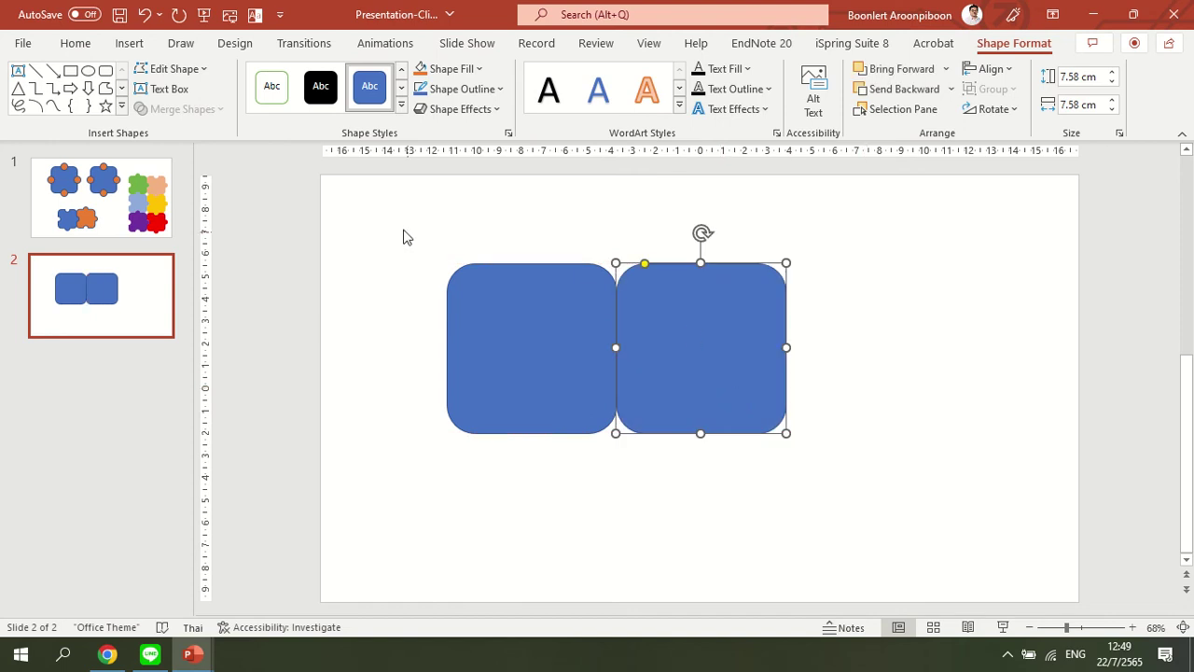
drag(403, 237, 823, 450)
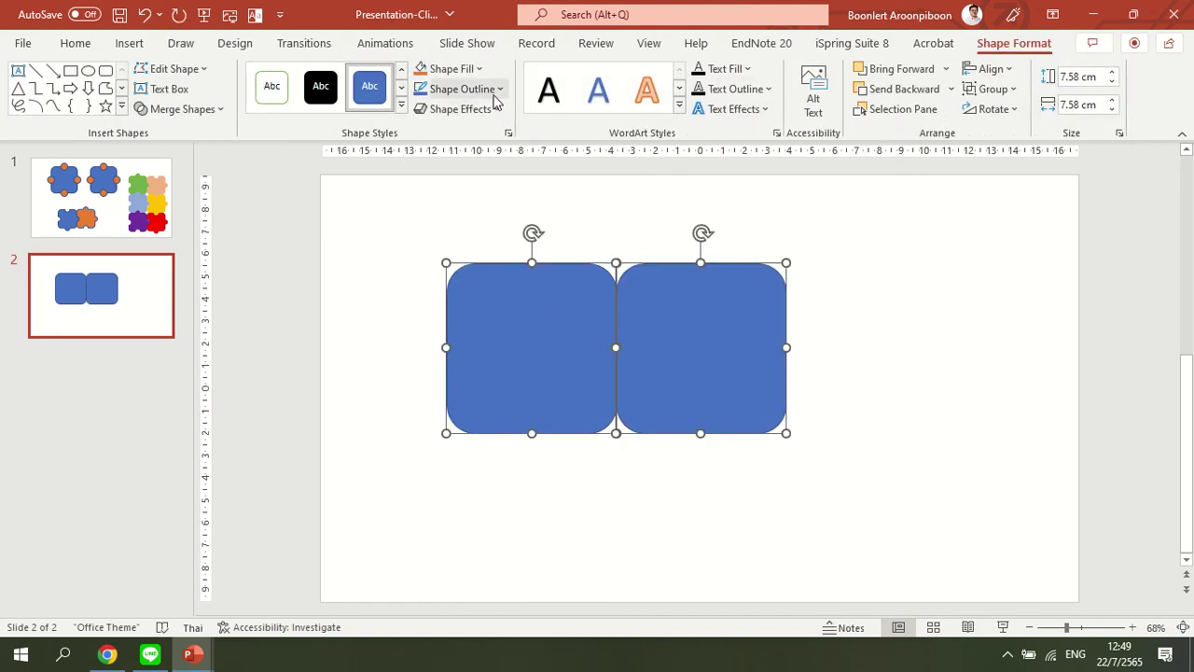
Step: Remove the outline from both rounded squares
click(498, 89)
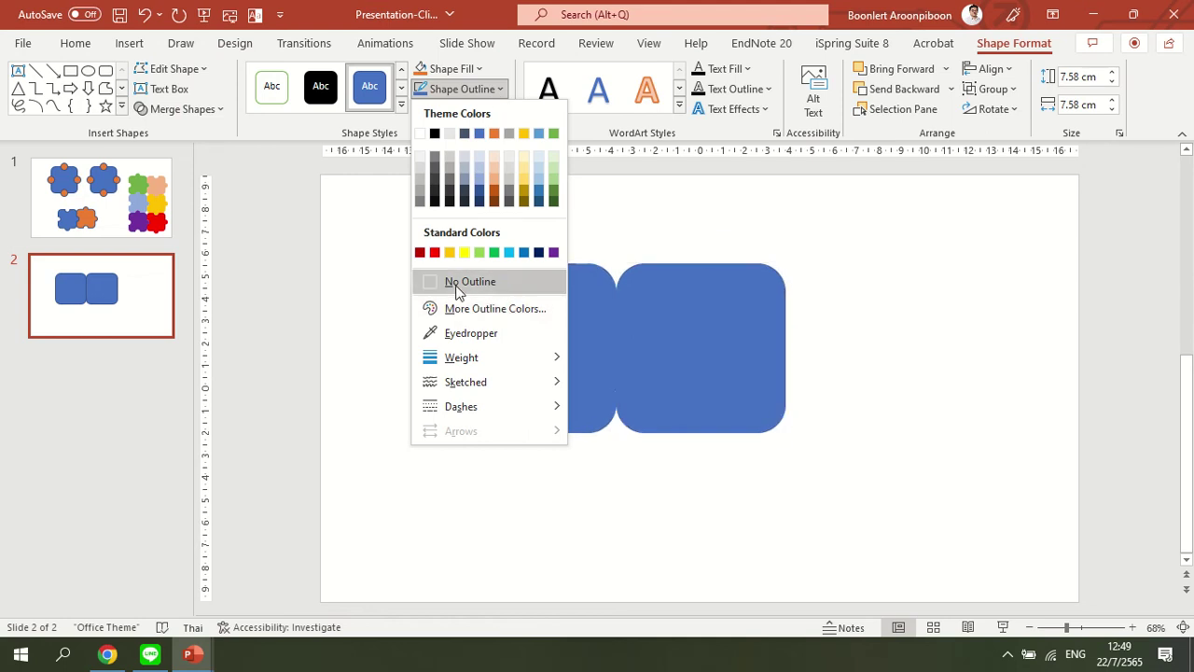
click(457, 285)
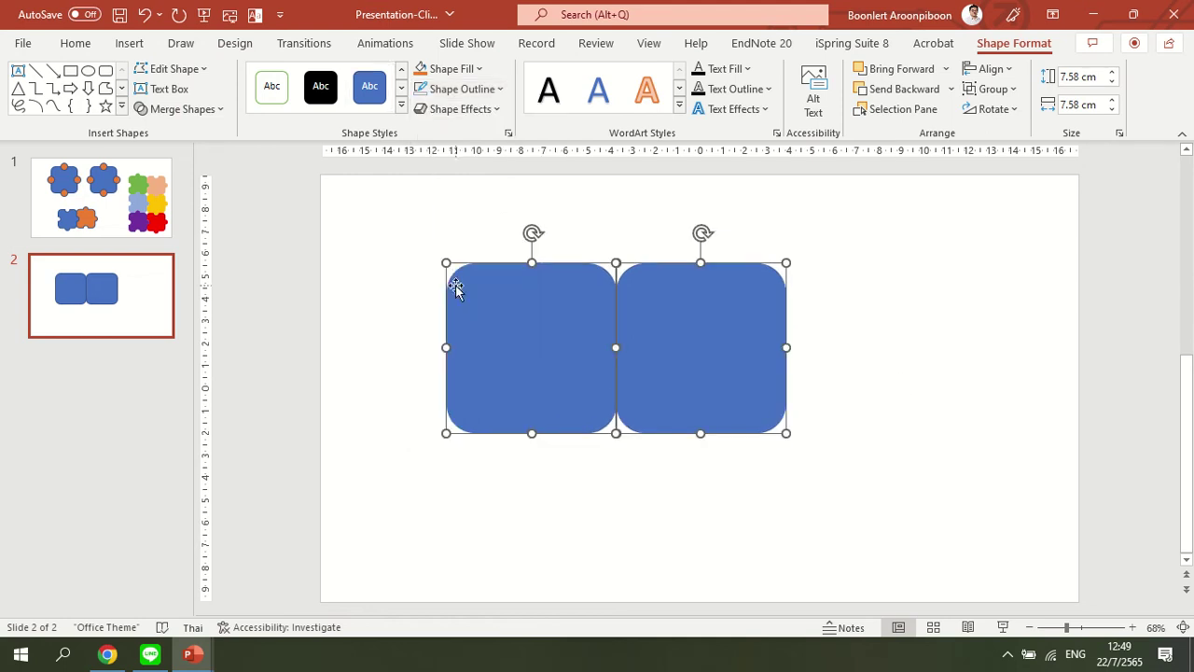
click(866, 379)
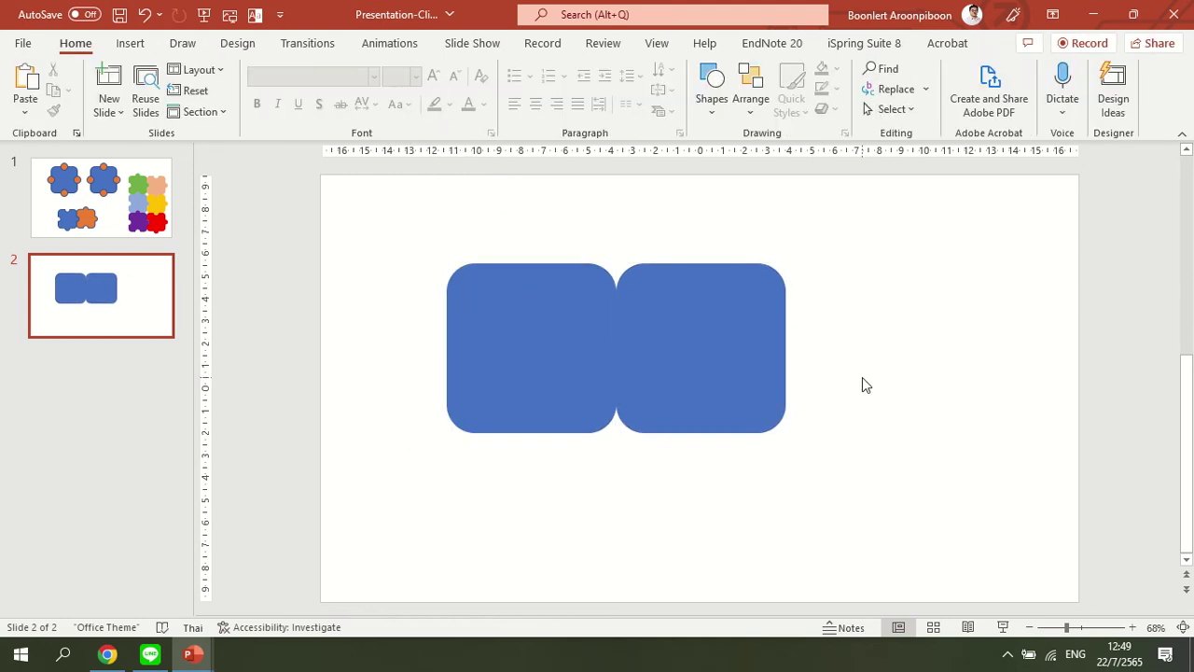
Step: Fill the right rounded square orange, leaving the left one blue
click(752, 384)
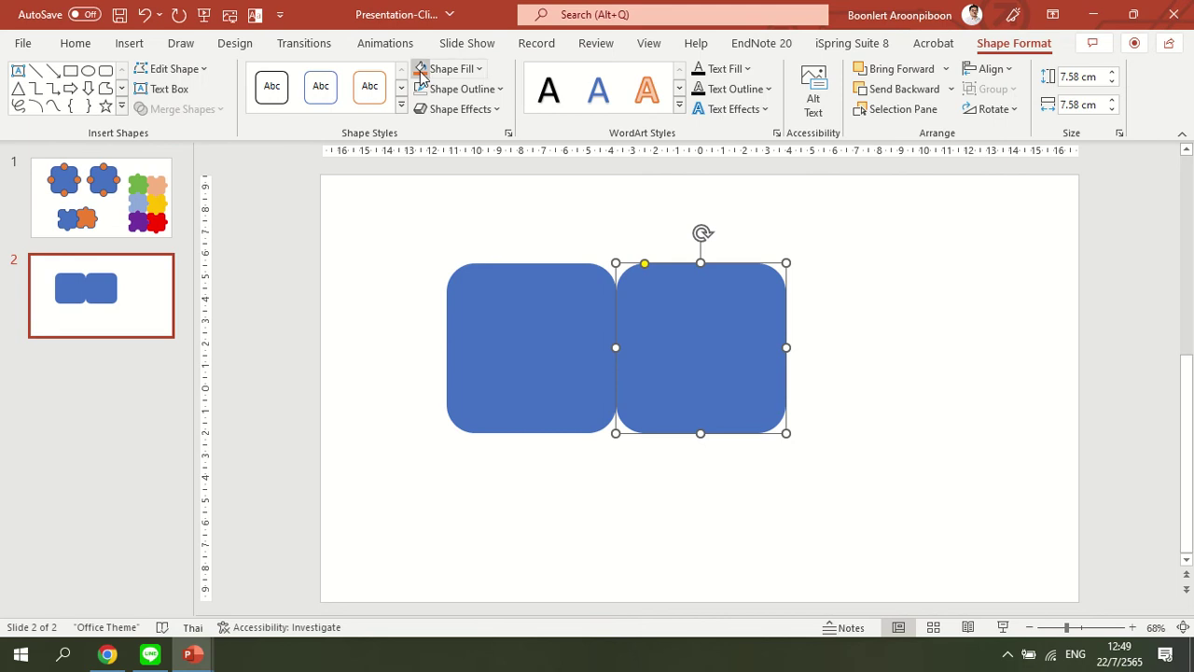
click(439, 69)
click(884, 410)
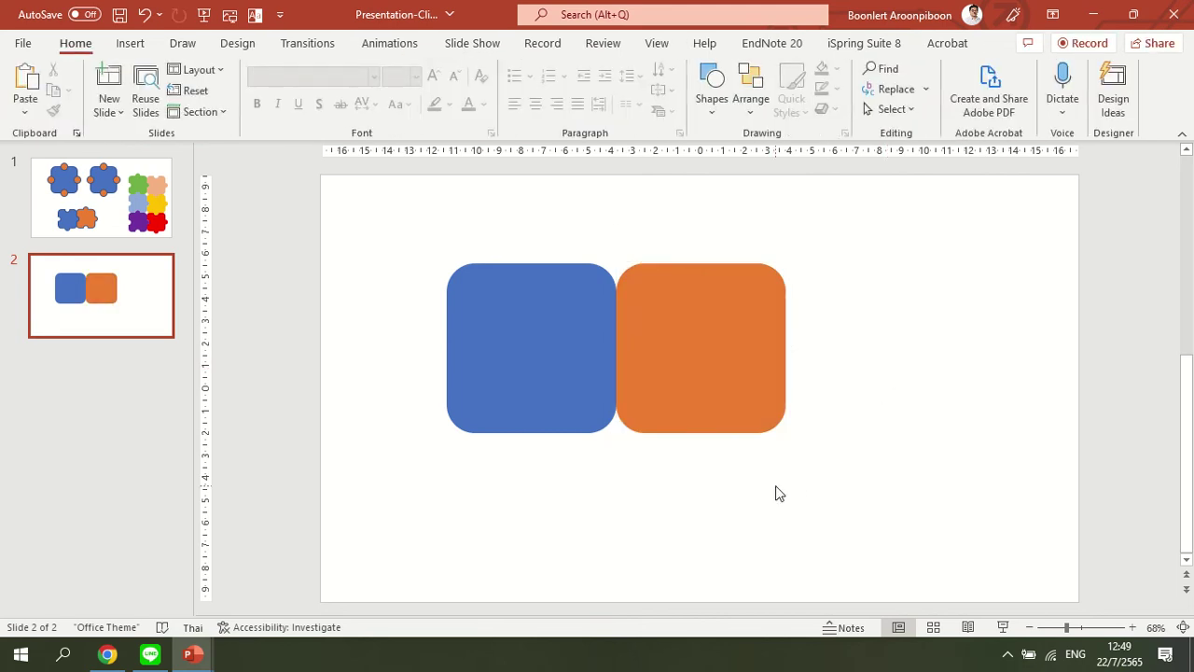
click(534, 373)
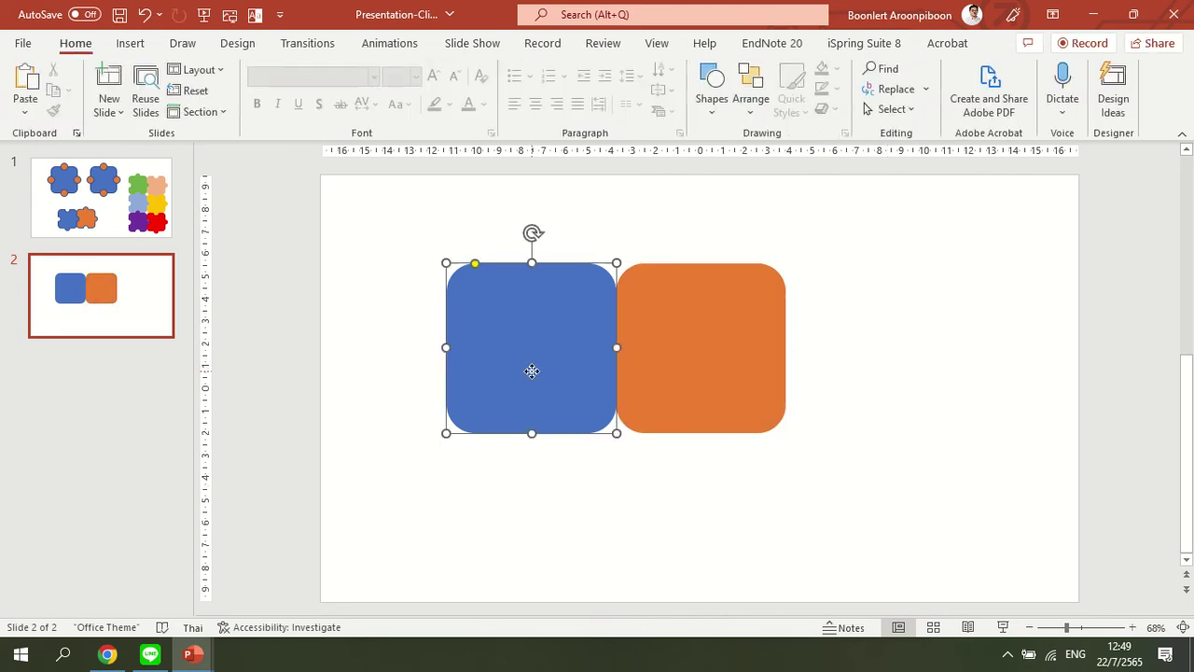
shift+click(685, 368)
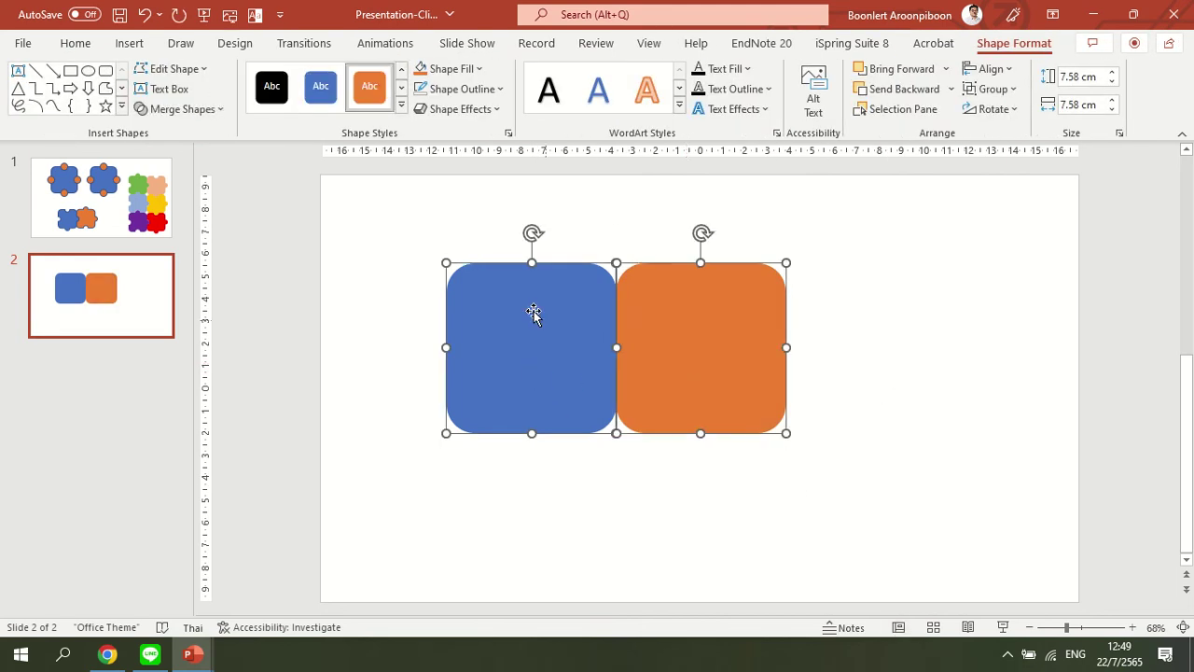
click(863, 346)
click(608, 328)
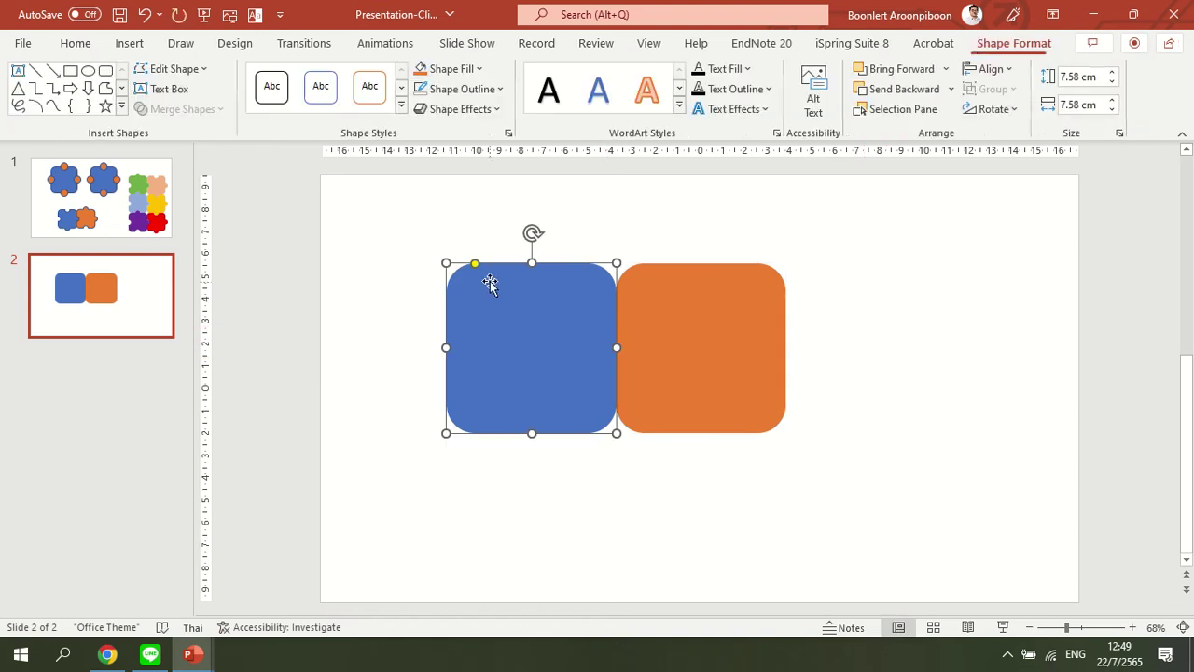
click(490, 169)
Step: Draw a 1.76 cm circle and place copies on the top and bottom edges of both squares
click(712, 108)
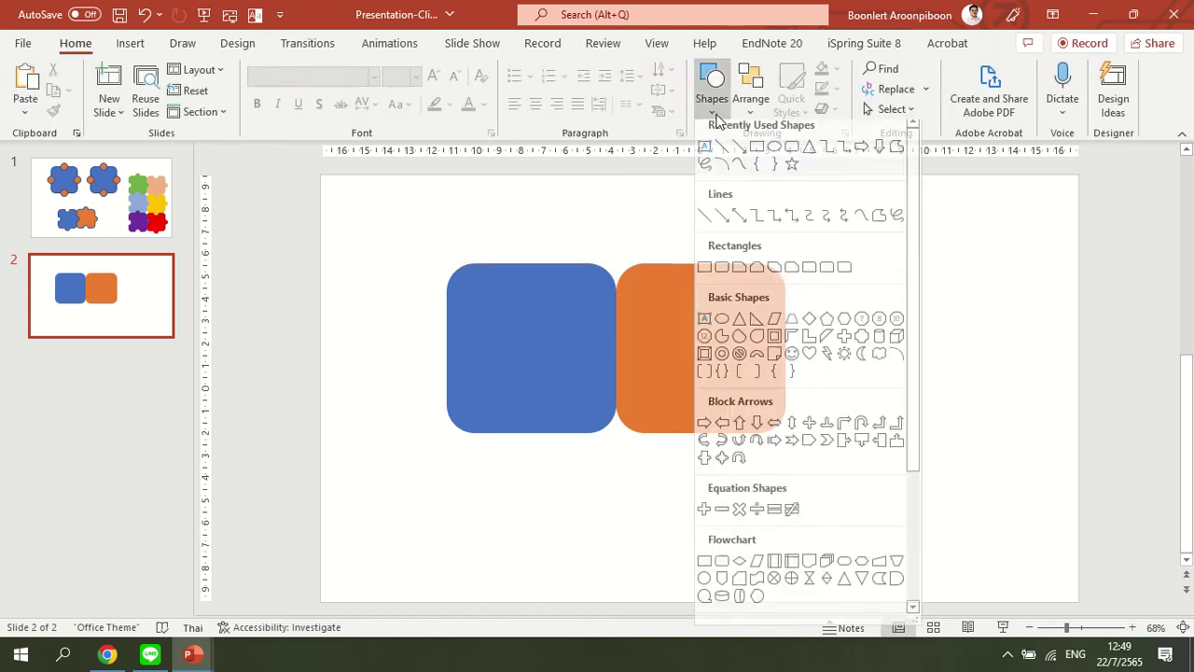
click(773, 154)
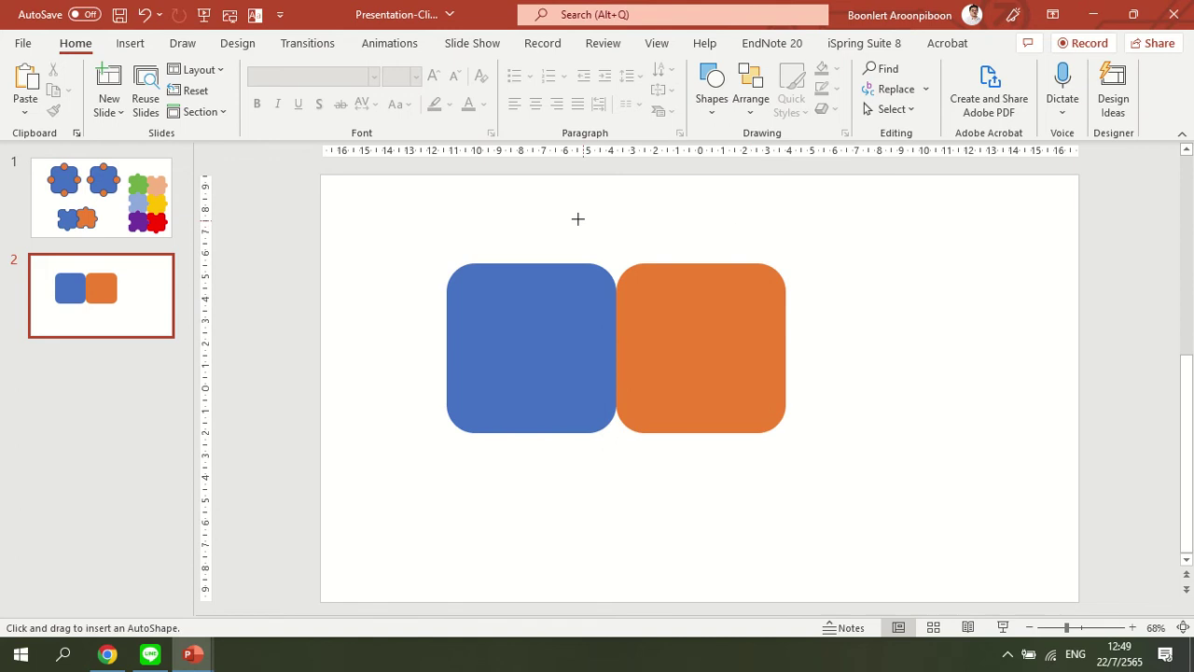
drag(590, 205, 629, 242)
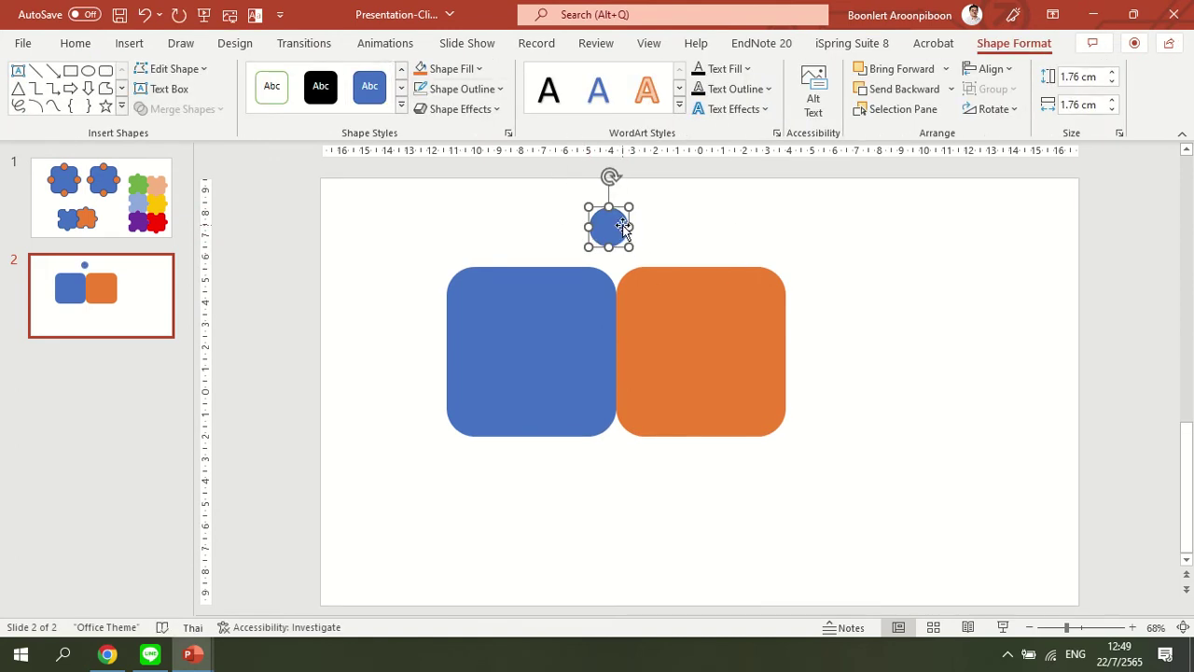
mouse_move(624, 225)
mouse_down()
mouse_move(707, 262)
mouse_move(707, 439)
mouse_up()
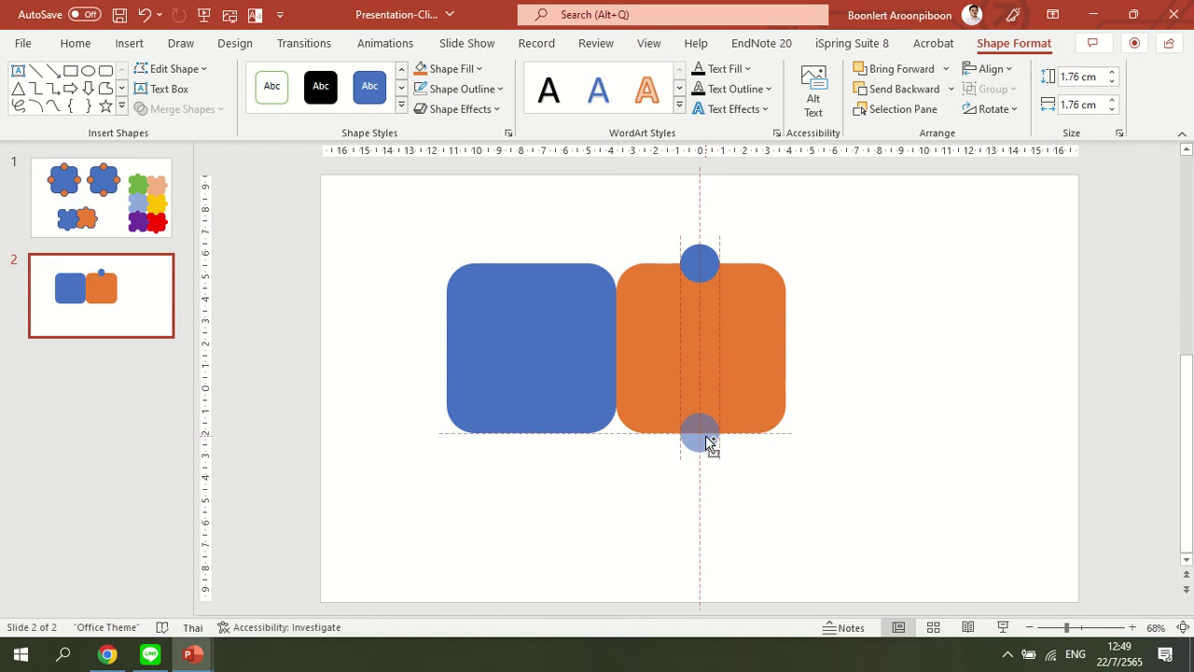
drag(709, 444, 708, 438)
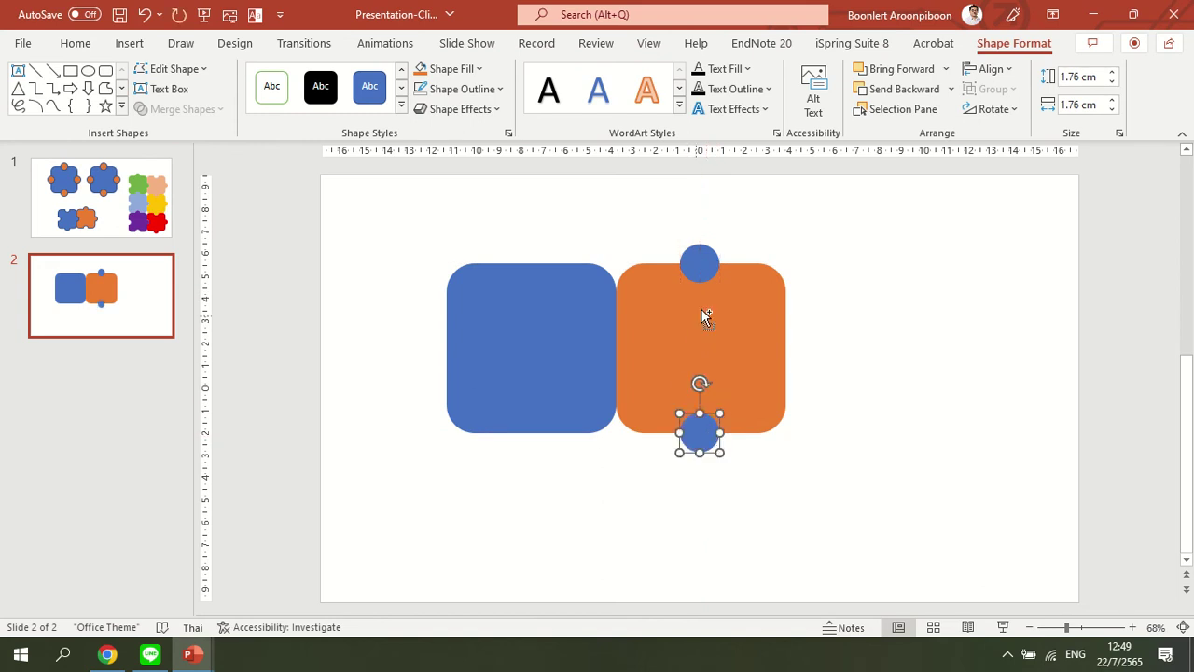
shift+click(700, 266)
drag(701, 270, 540, 306)
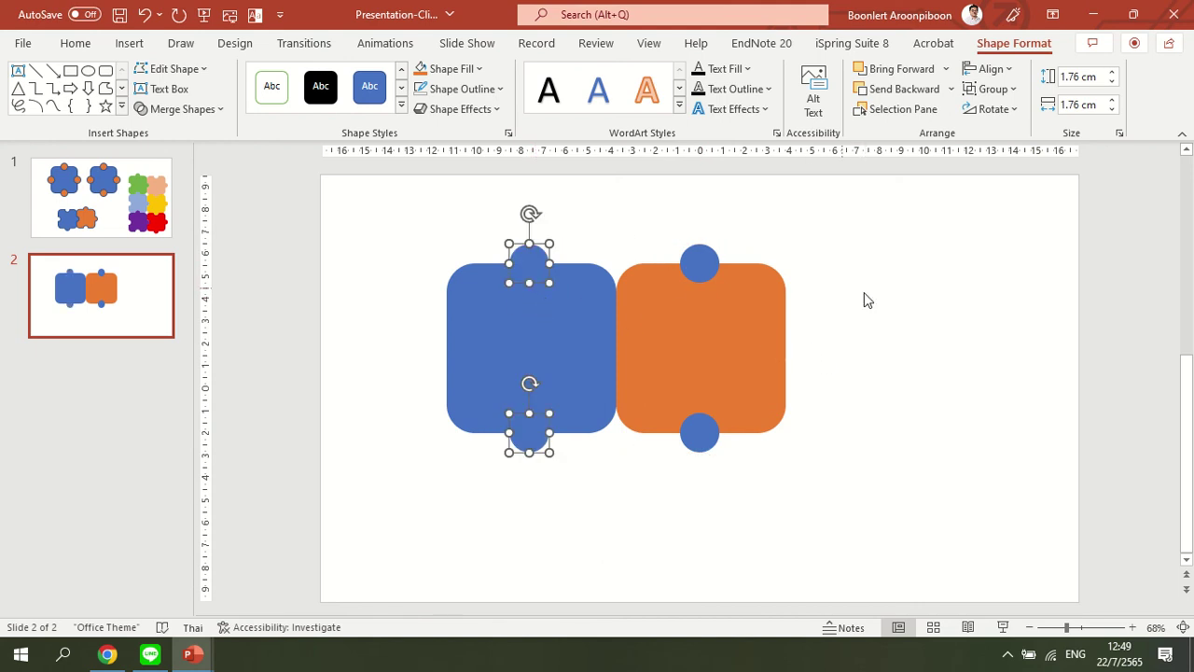
Step: Fill the blue square's two circles orange and copy one onto its left edge
click(438, 69)
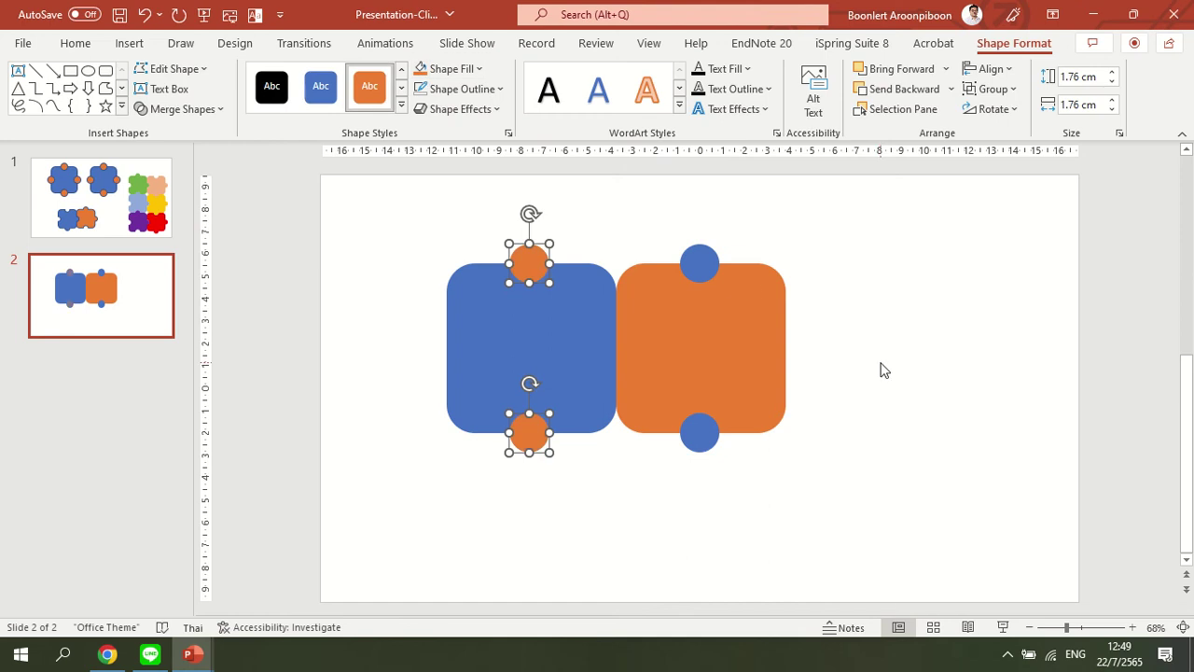
click(885, 375)
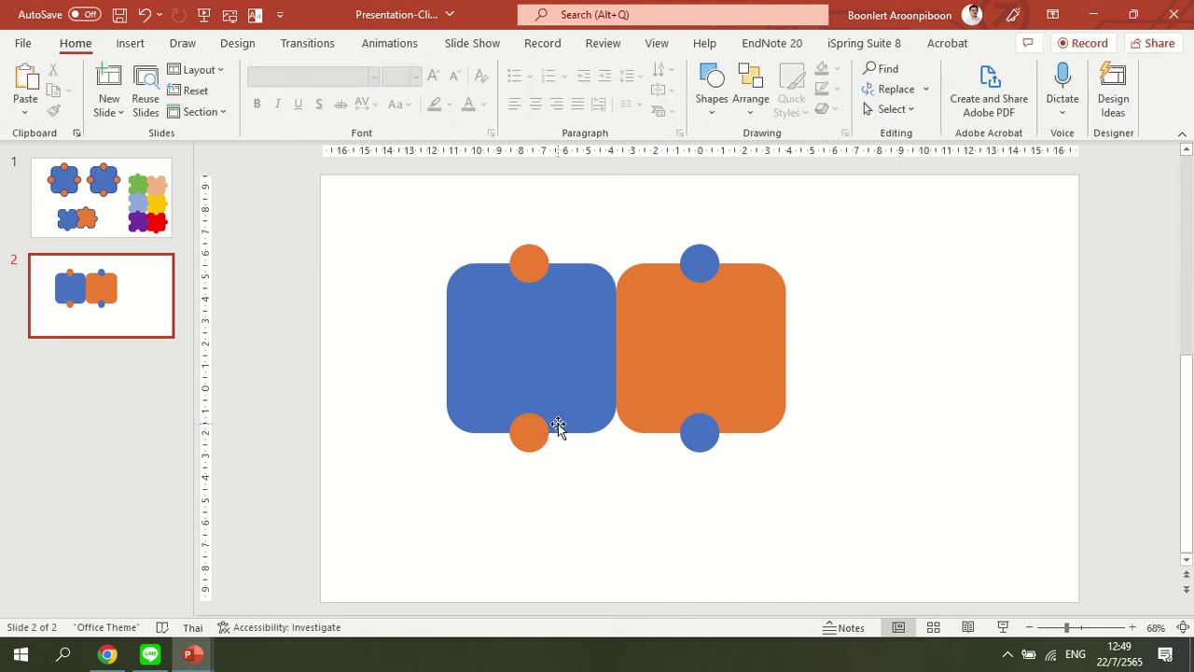
click(536, 266)
mouse_move(526, 266)
mouse_down()
mouse_move(442, 366)
mouse_move(447, 352)
mouse_move(627, 365)
mouse_up()
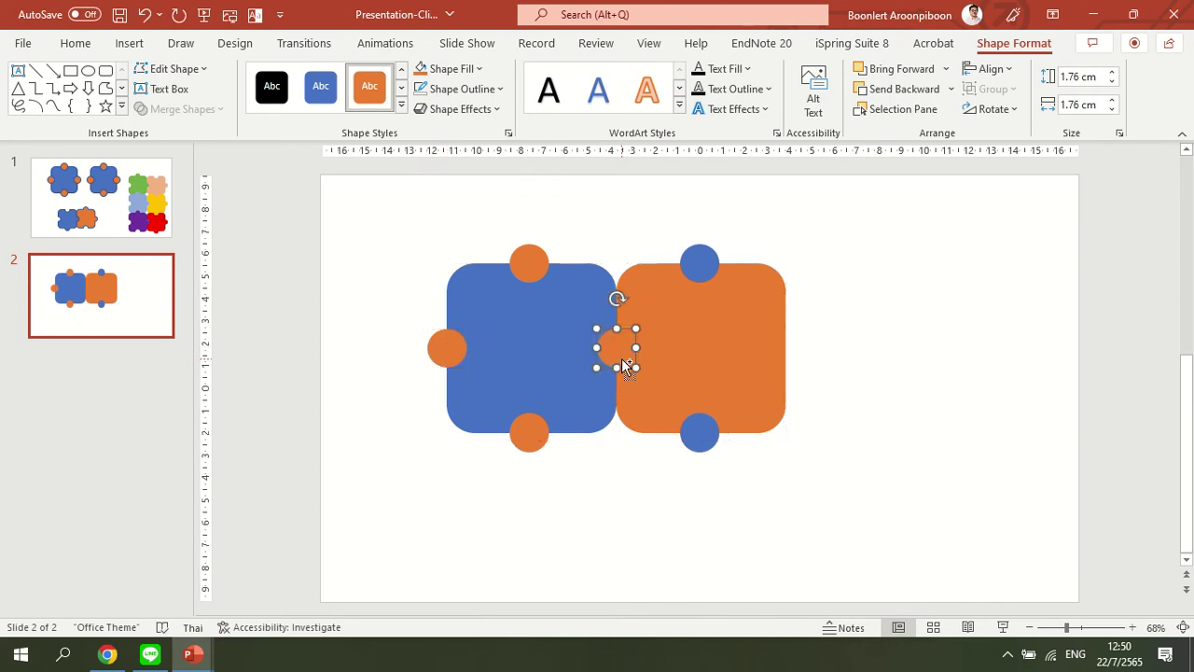
Step: Copy a blue circle onto the centre of the orange square's right edge
click(705, 267)
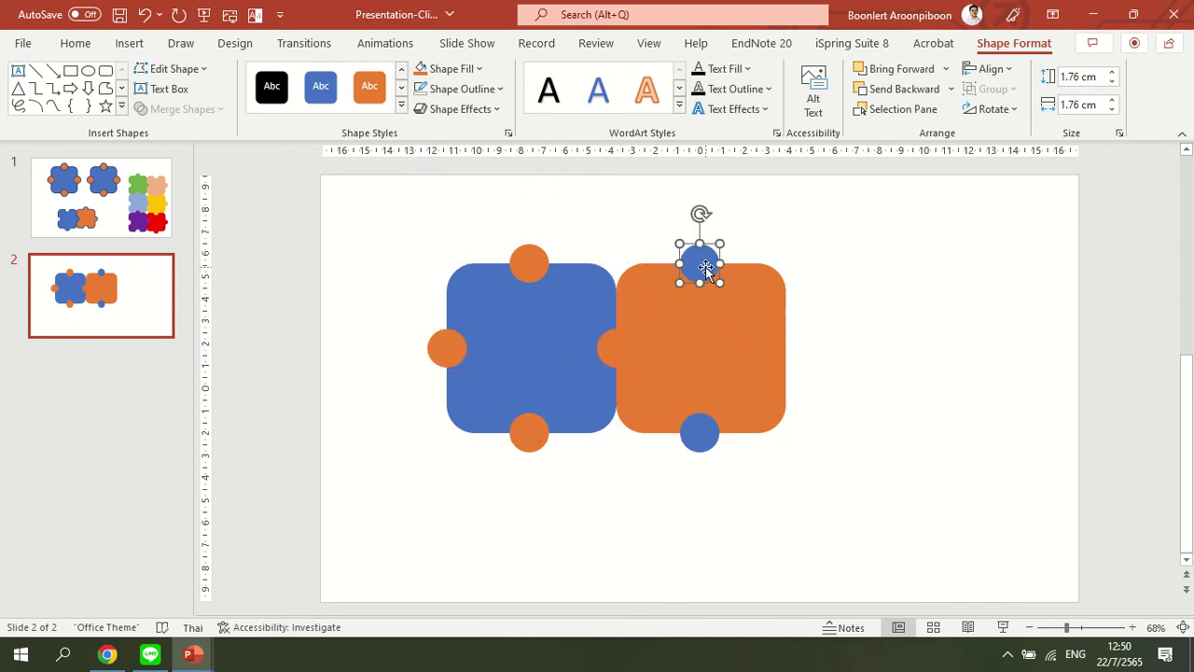
mouse_move(705, 266)
mouse_down()
mouse_move(773, 320)
mouse_move(796, 361)
mouse_up()
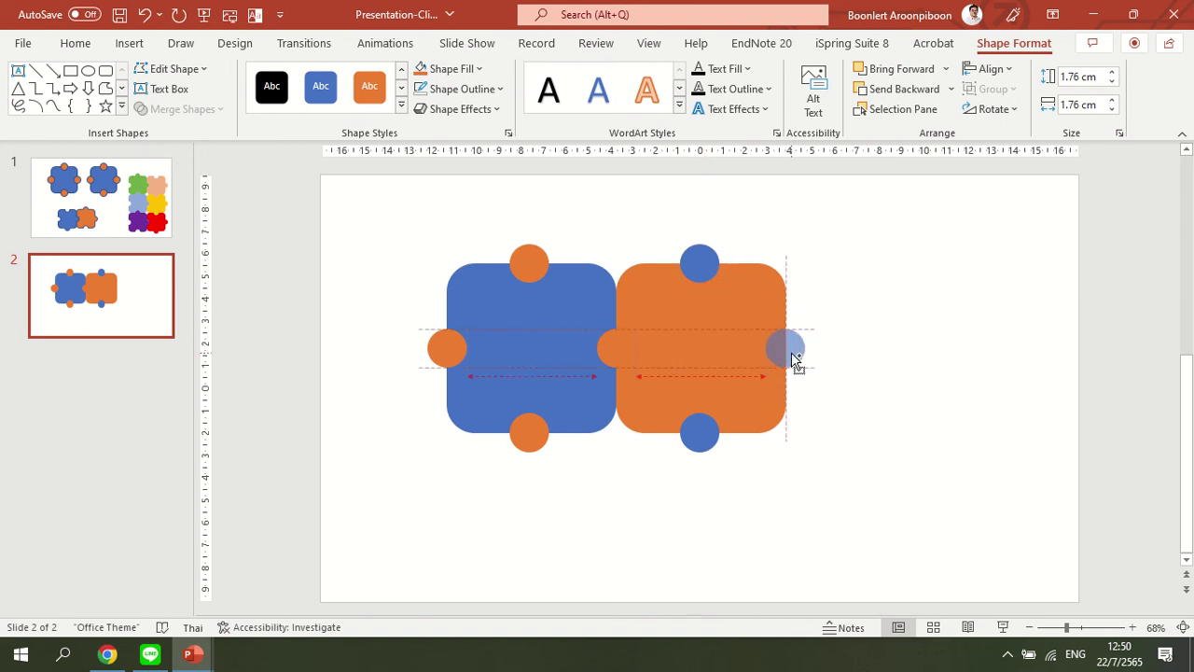
drag(792, 355, 793, 356)
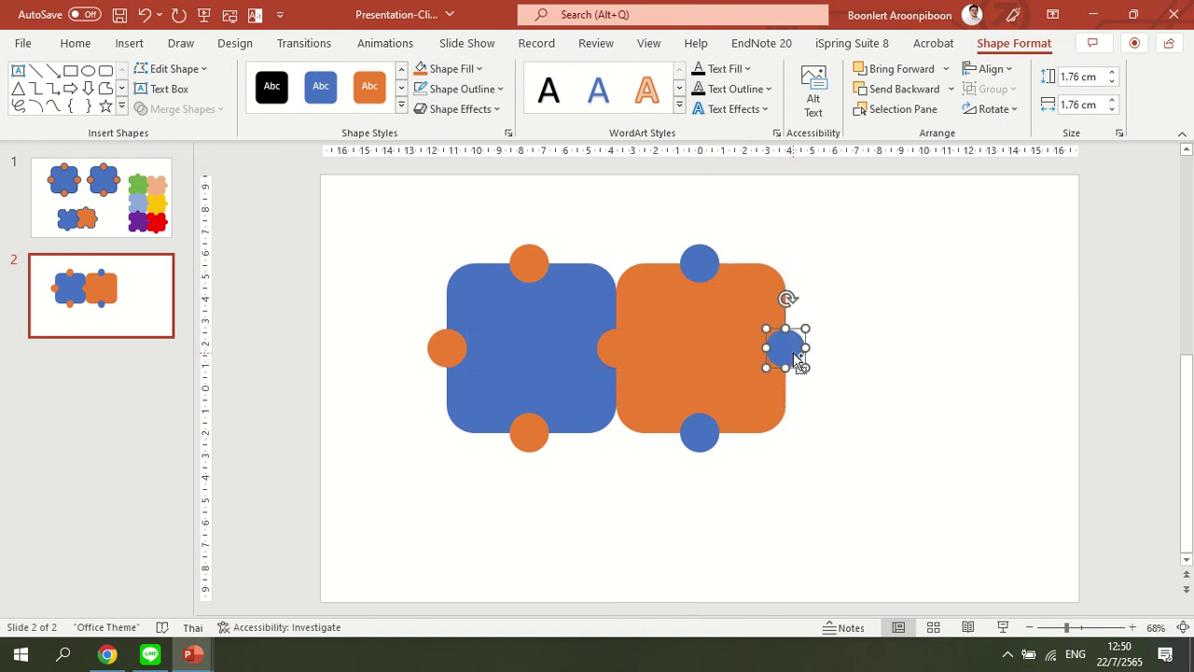
click(884, 369)
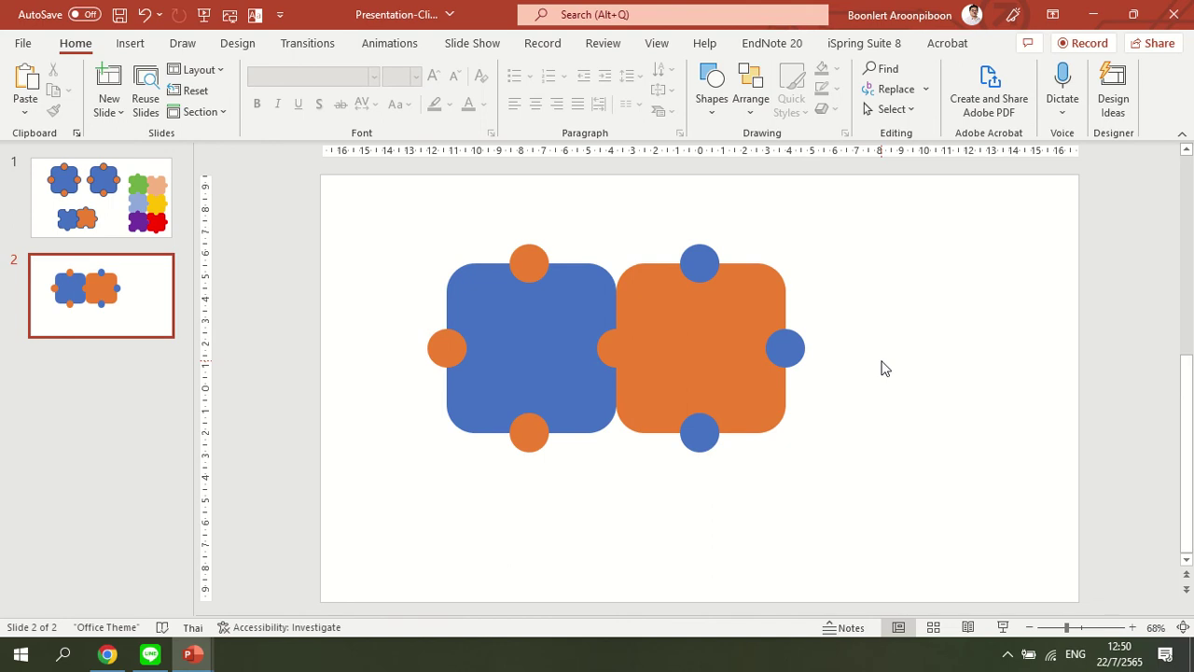
Step: Union the top circle into the blue square and subtract the bottom circle, making a tab and notch
click(539, 360)
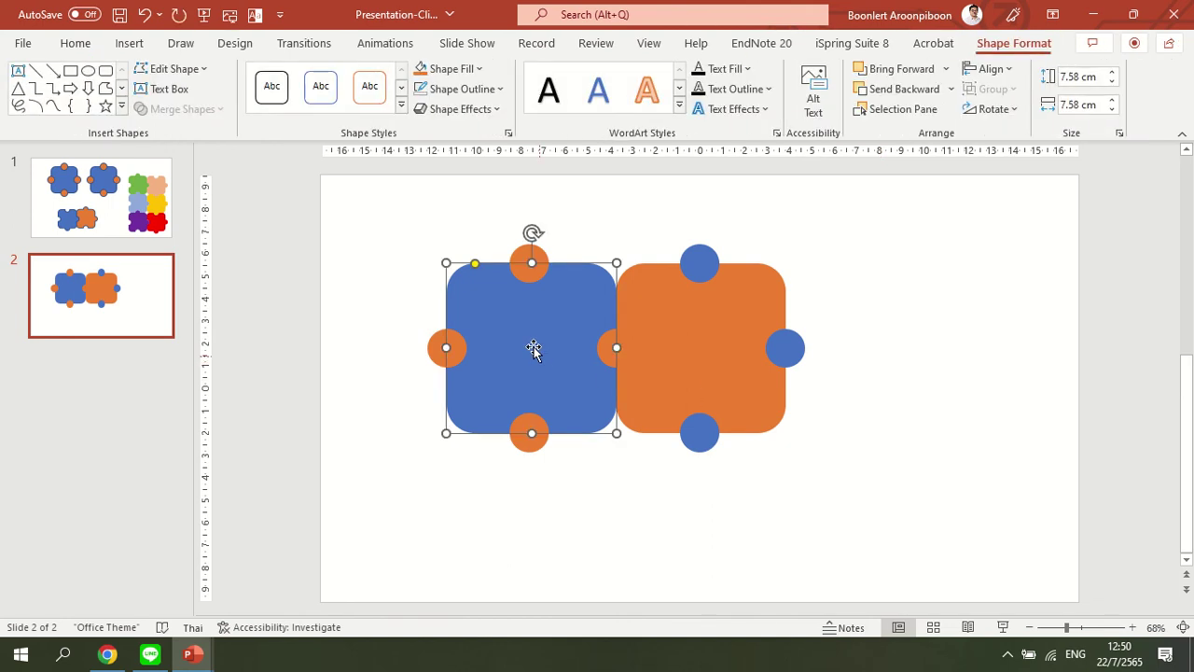
shift+click(529, 250)
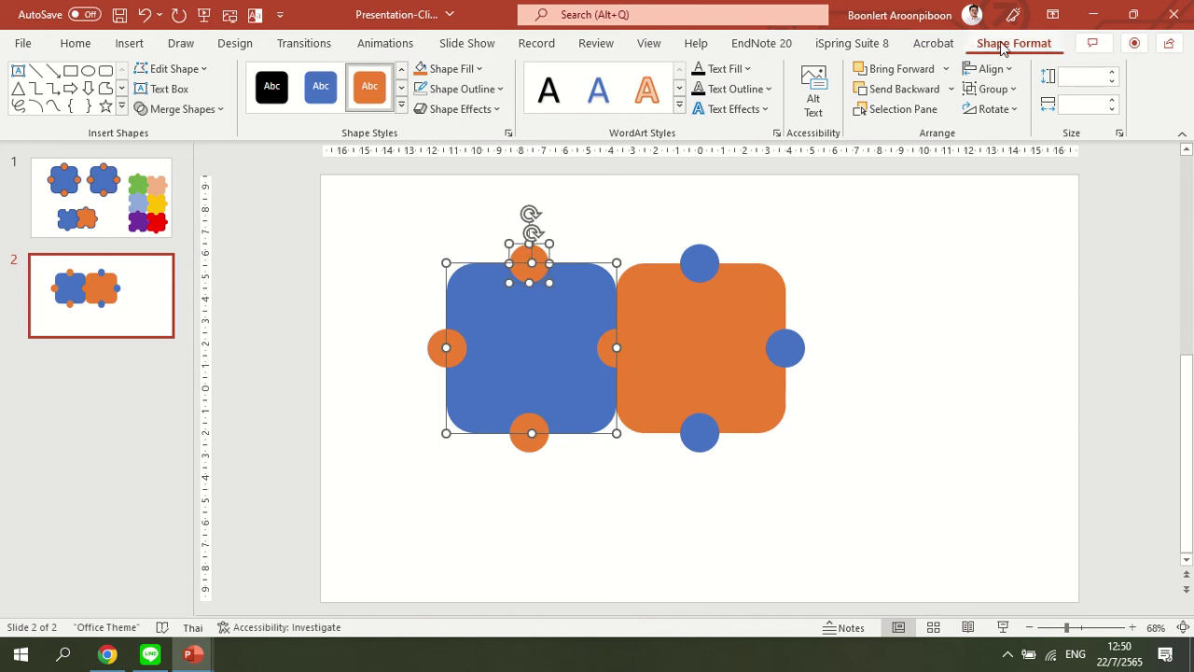
click(222, 117)
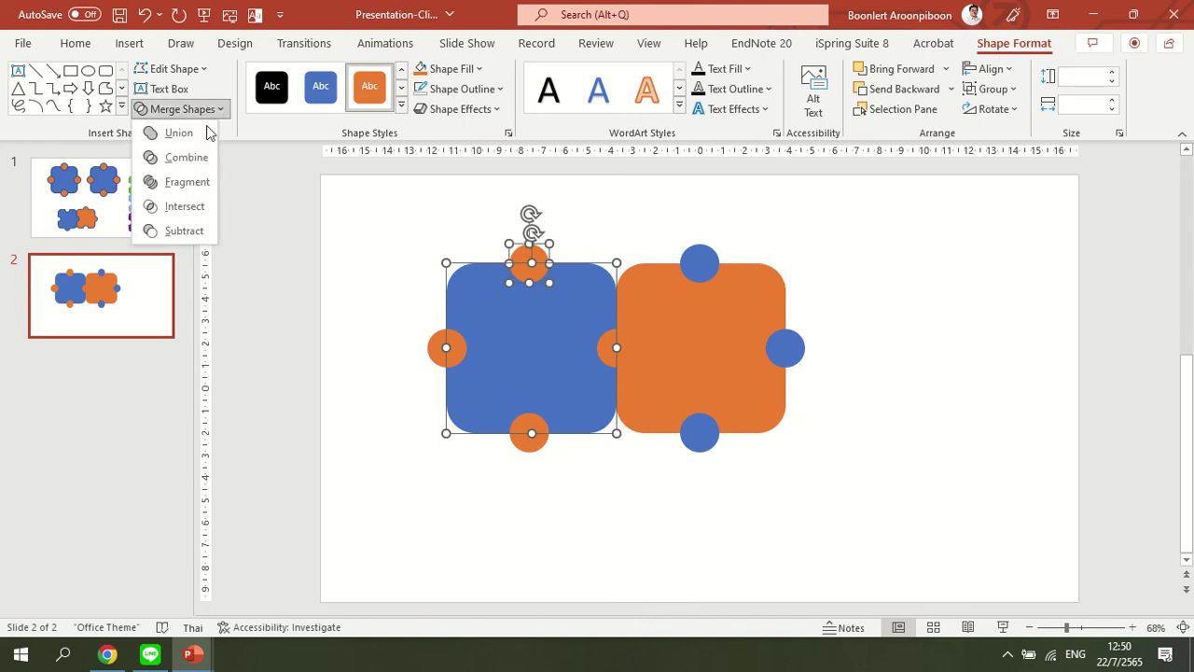
click(187, 132)
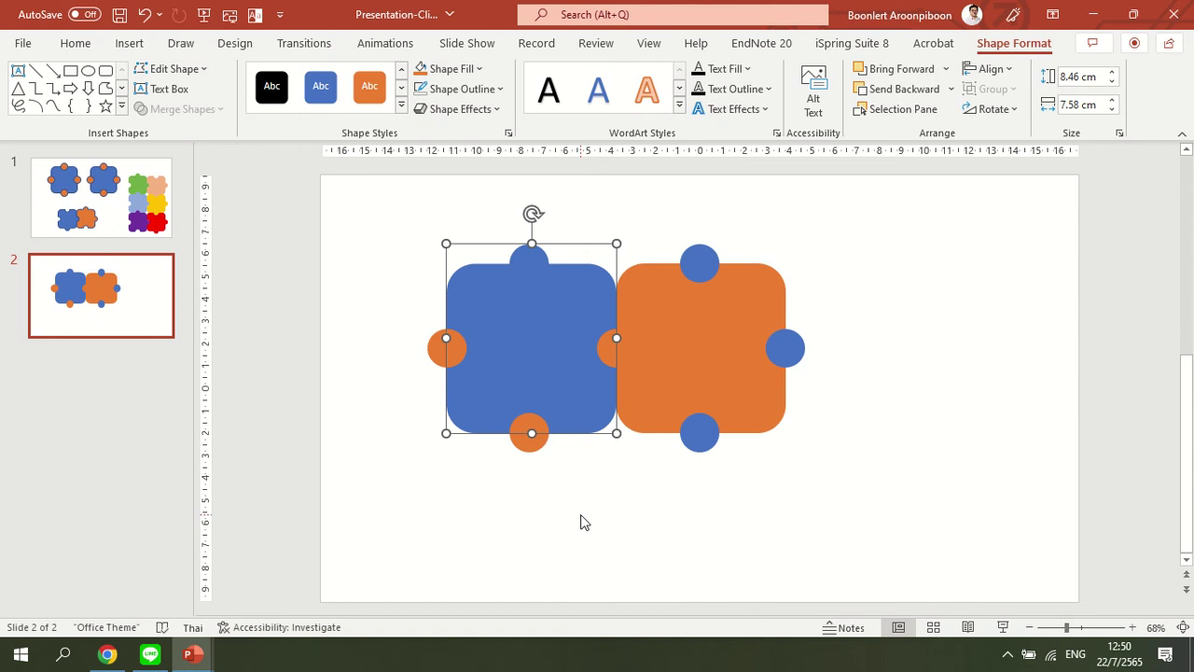
shift+click(534, 446)
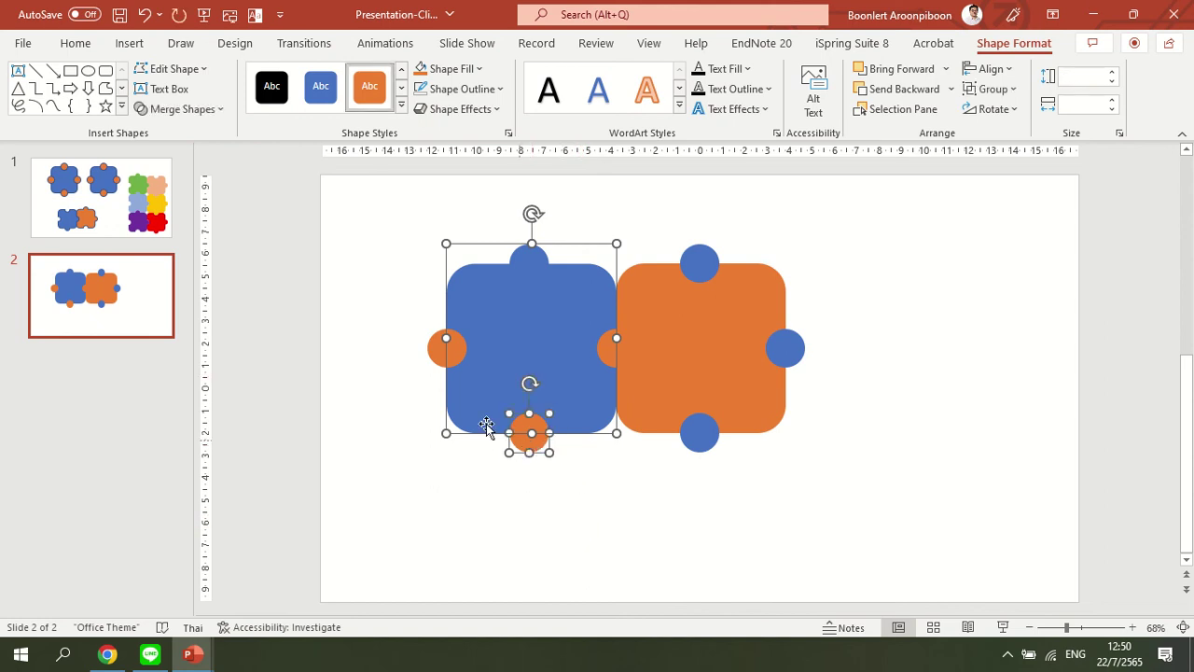
click(222, 110)
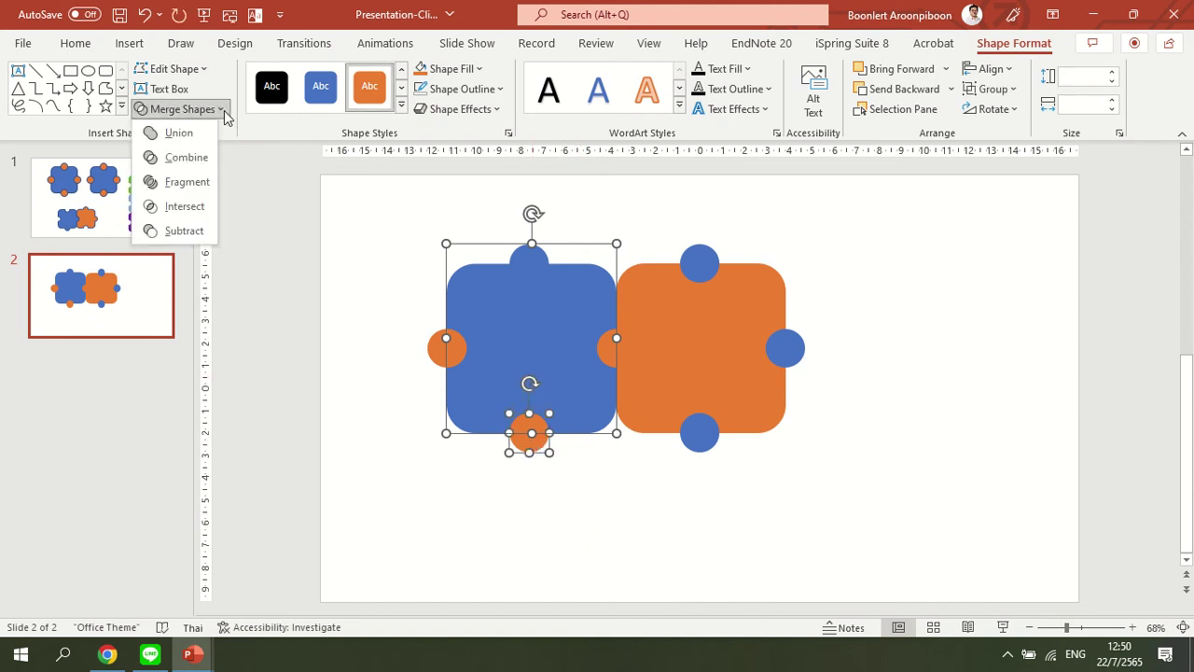
click(173, 231)
click(519, 541)
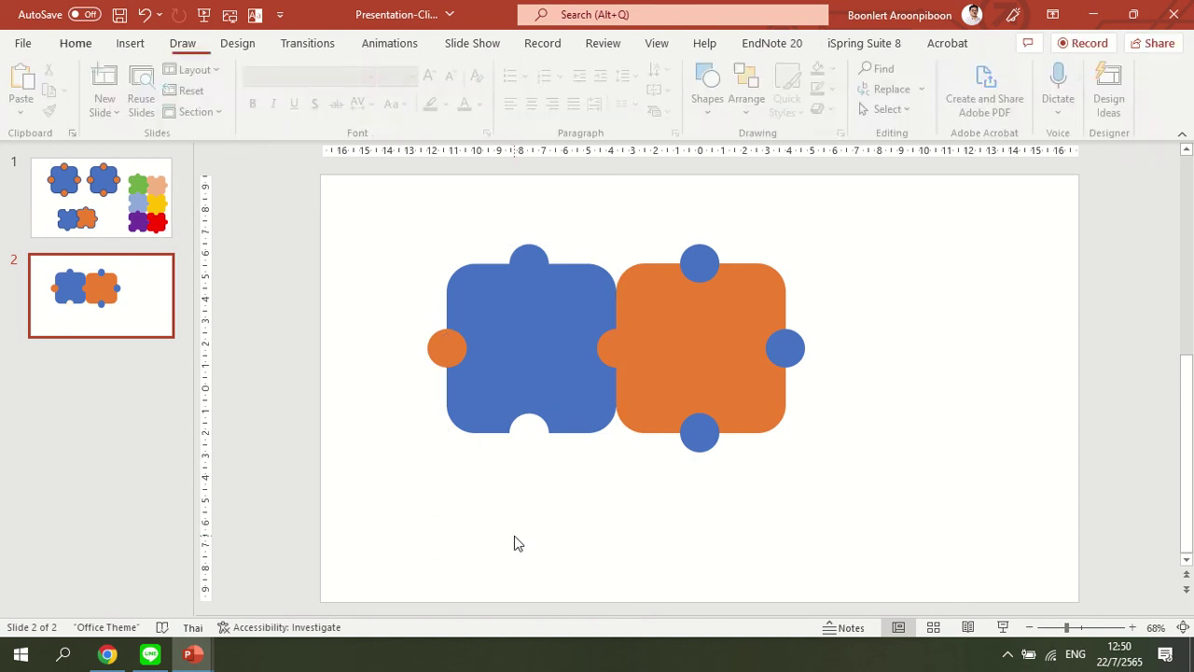
Step: Subtract the left circle from the blue piece and union the right circle as a tab
click(449, 352)
click(546, 344)
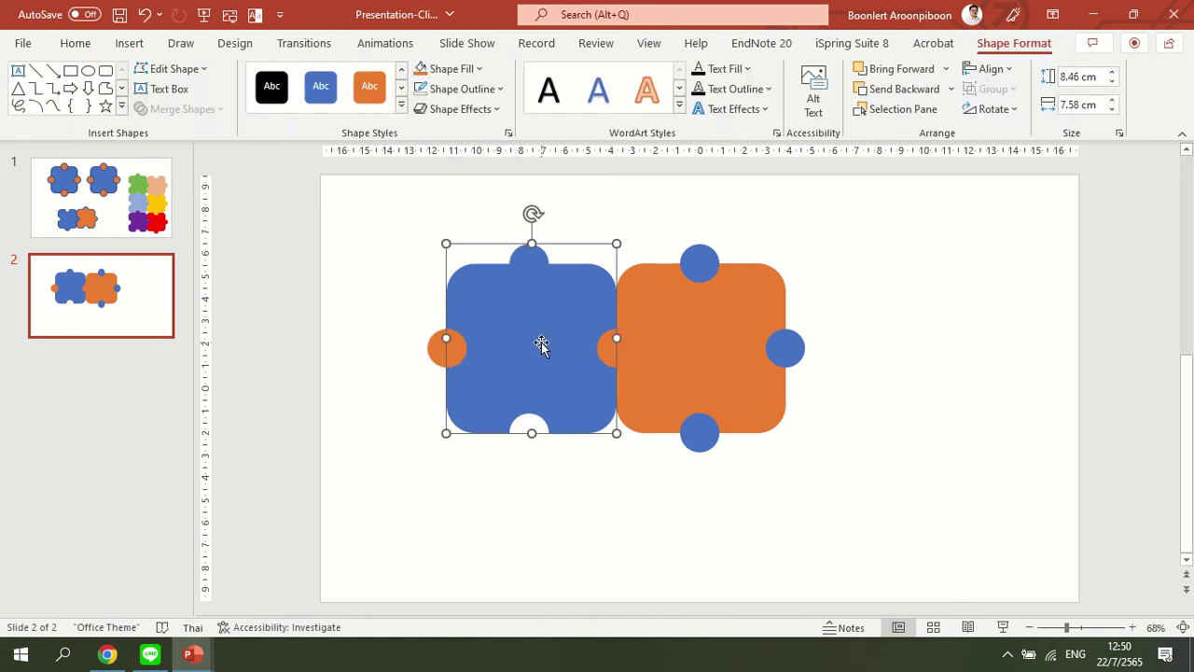
shift+click(434, 351)
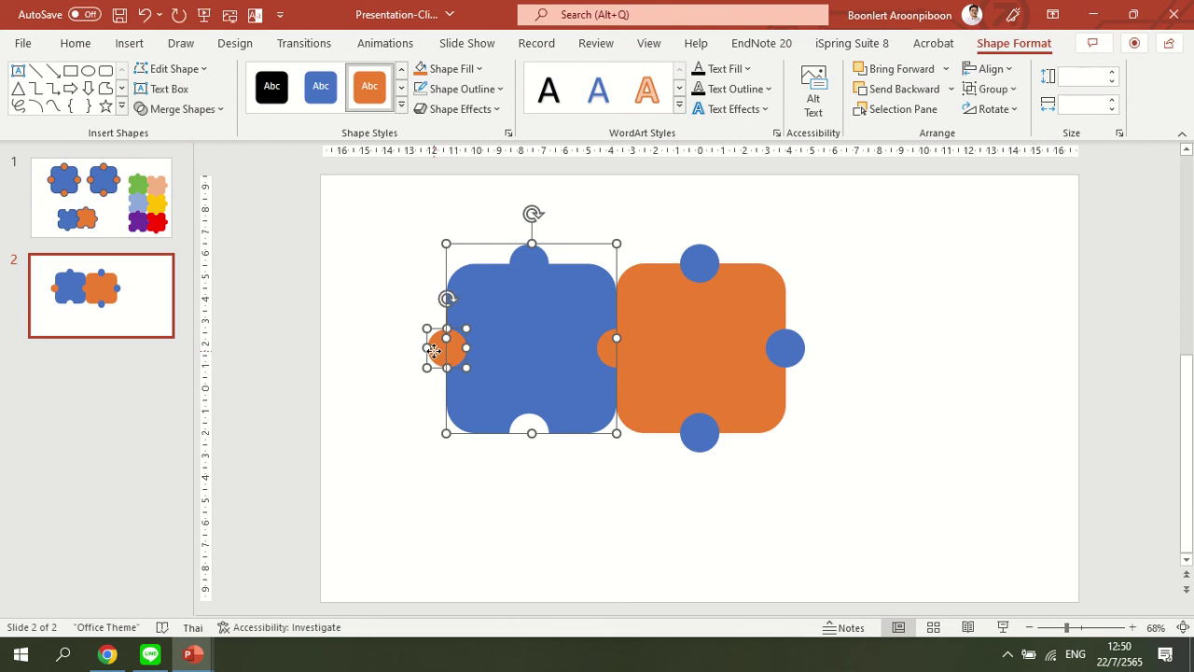
click(186, 109)
click(185, 231)
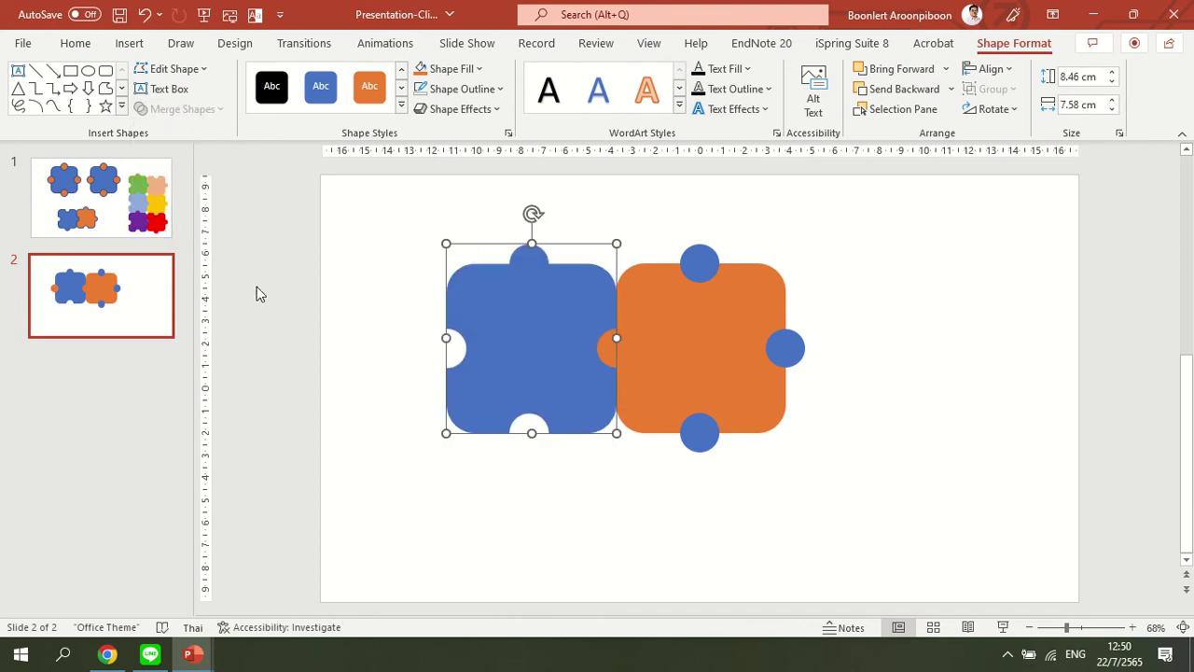
click(597, 492)
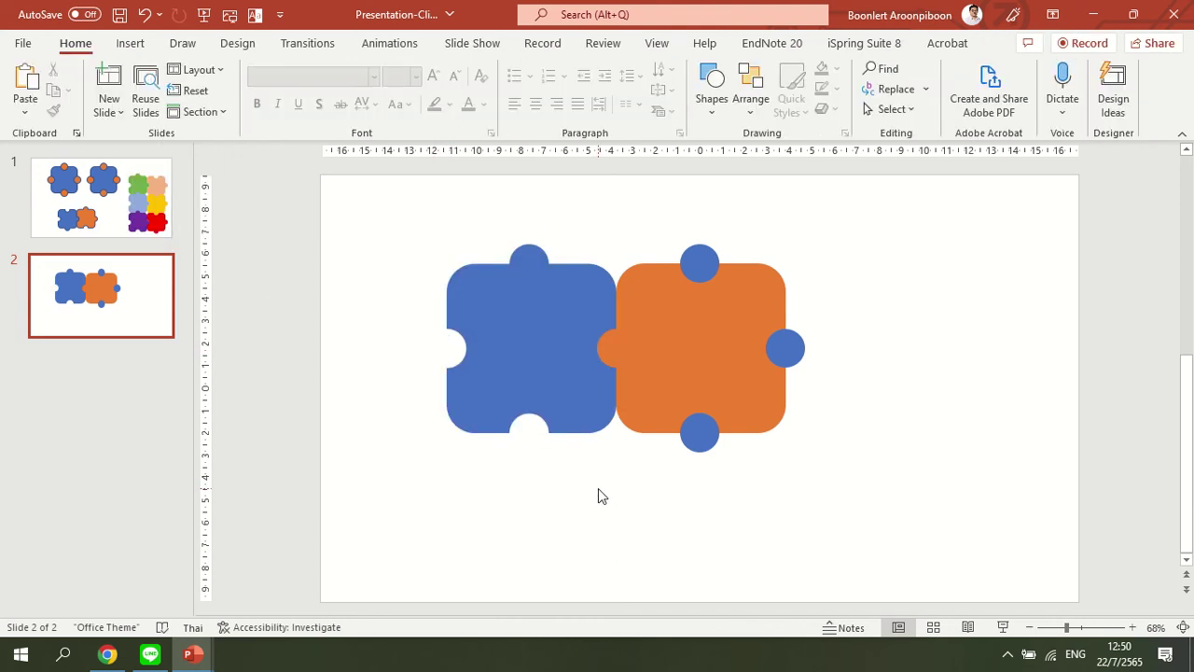
click(552, 366)
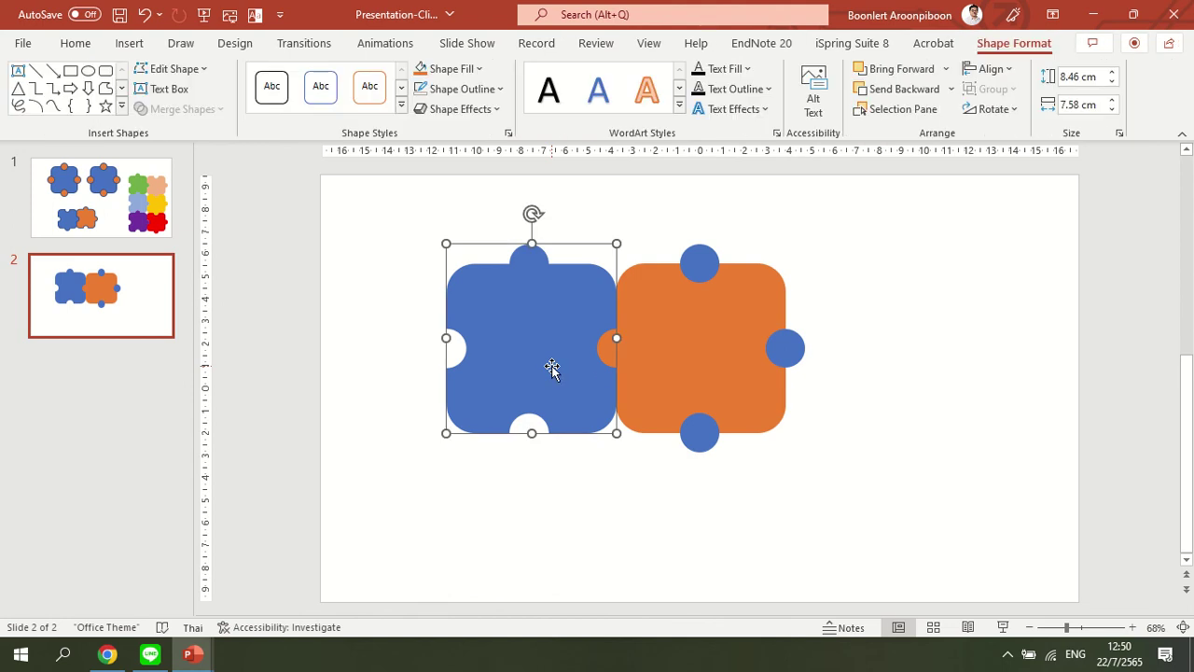
shift+click(628, 347)
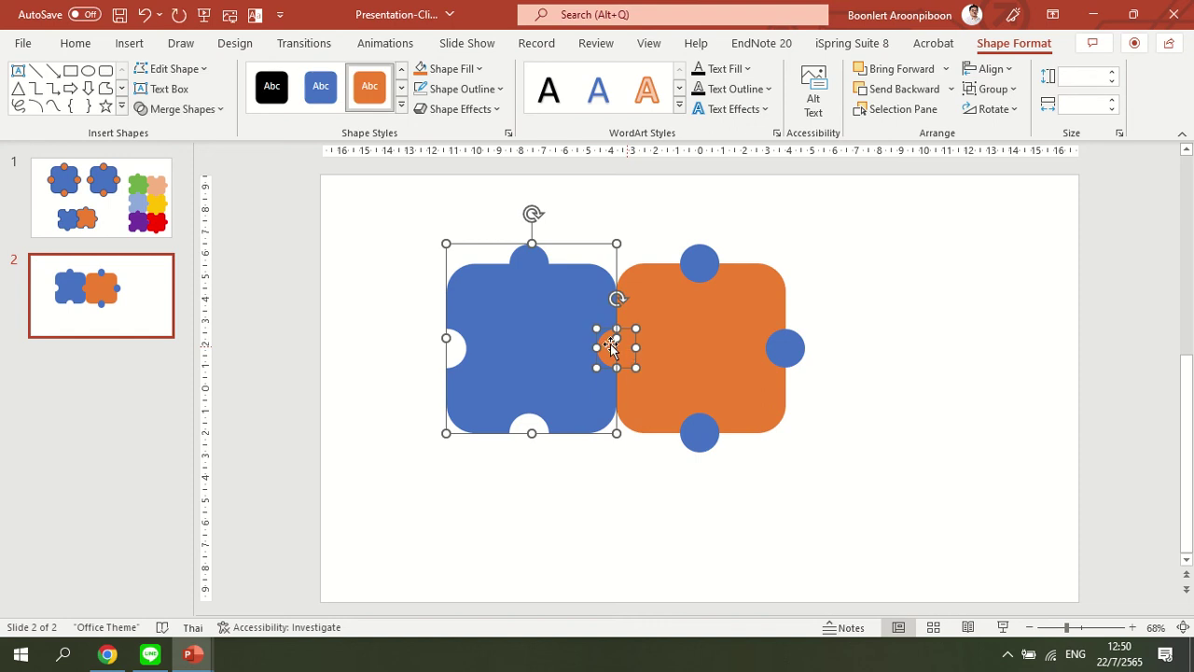
click(218, 113)
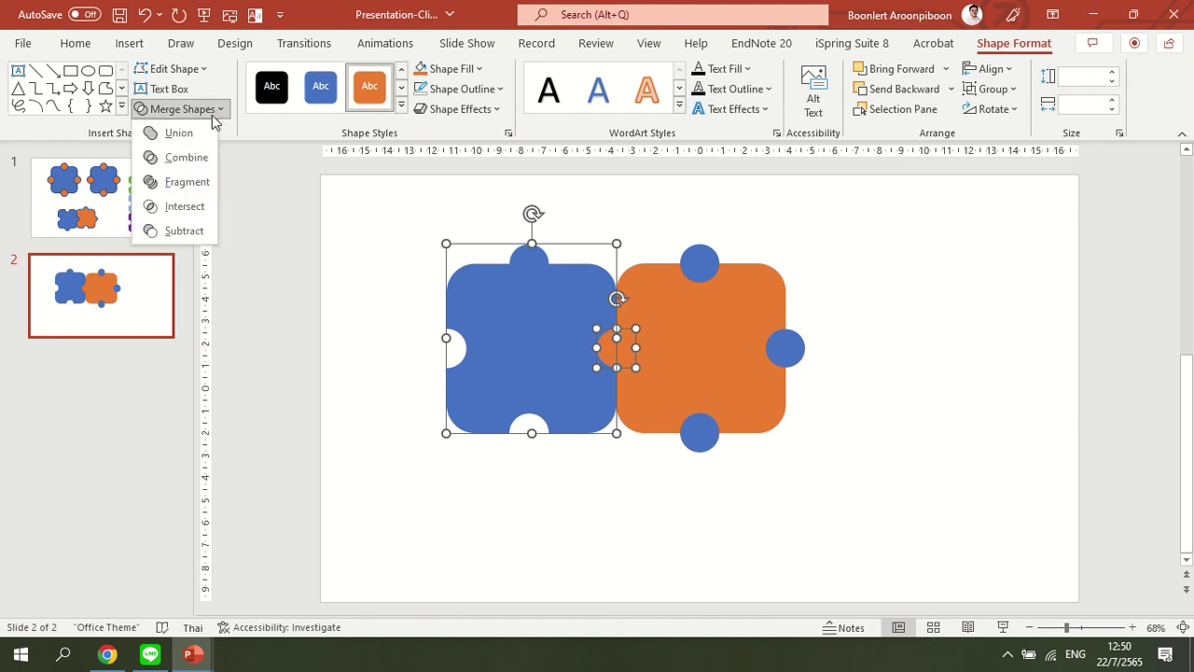
click(203, 135)
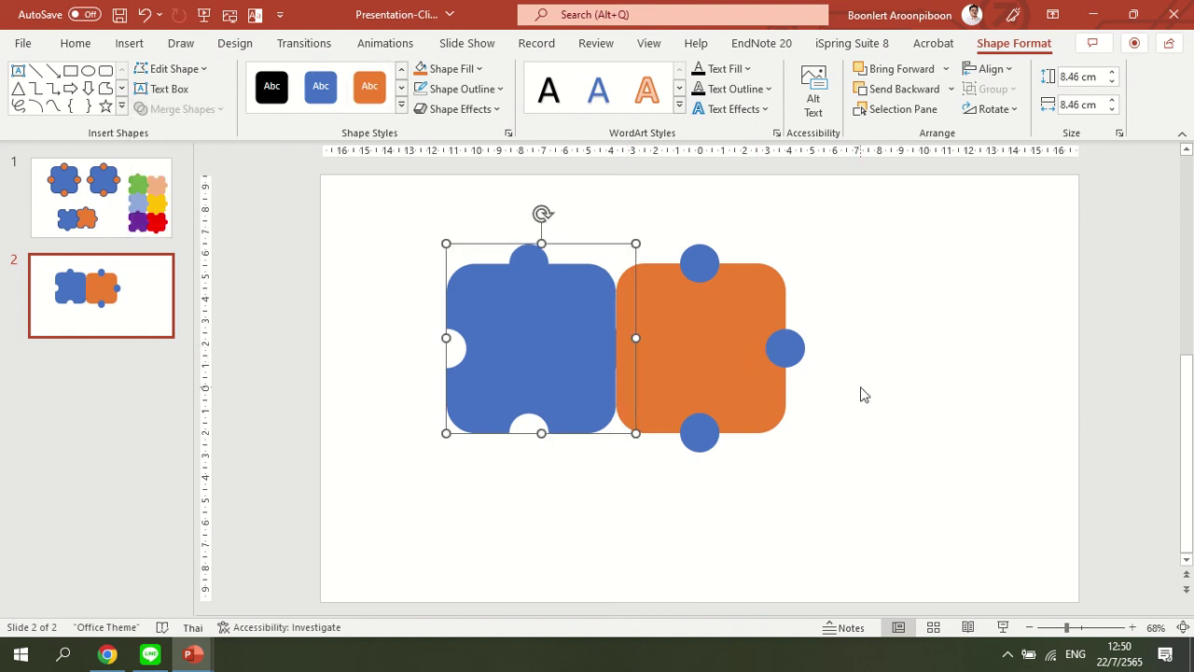
click(894, 360)
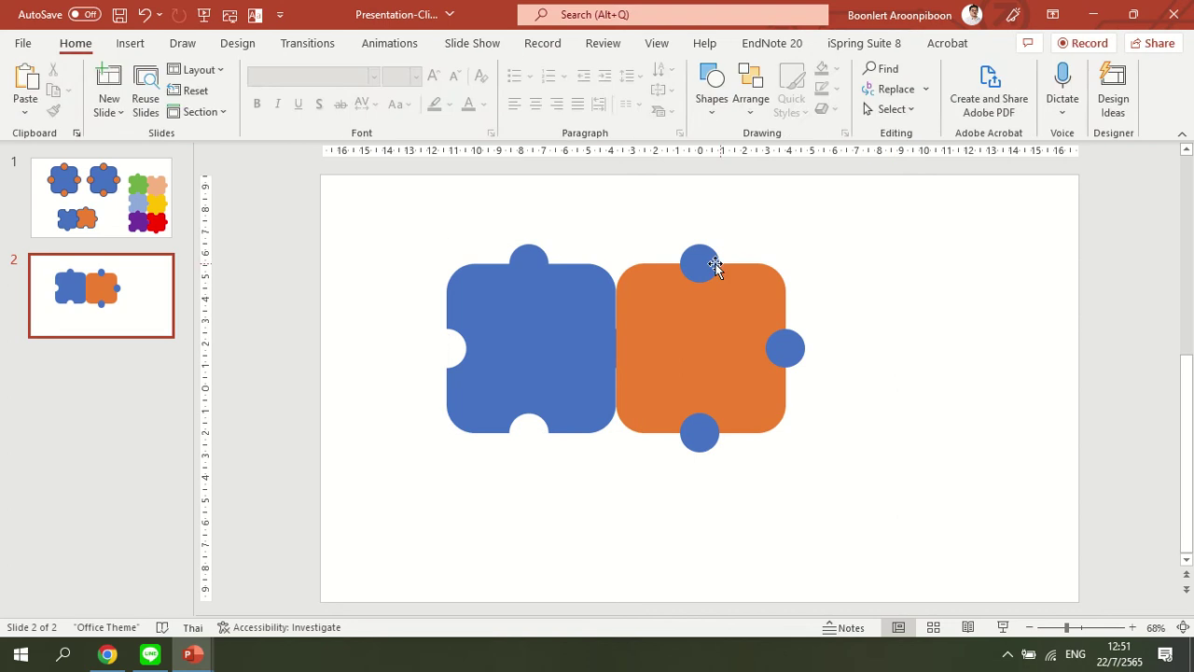
Step: Copy a blue circle onto the centre of the orange square's left edge
click(700, 263)
drag(704, 272, 620, 353)
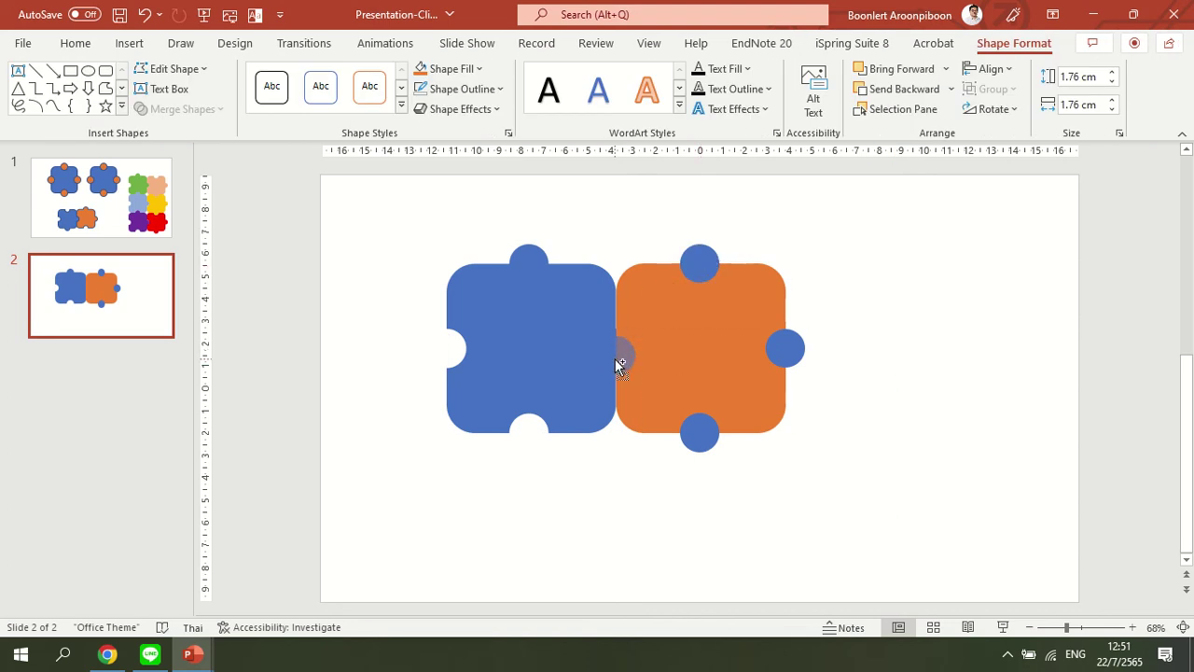
drag(621, 355, 617, 353)
drag(614, 355, 614, 354)
click(825, 396)
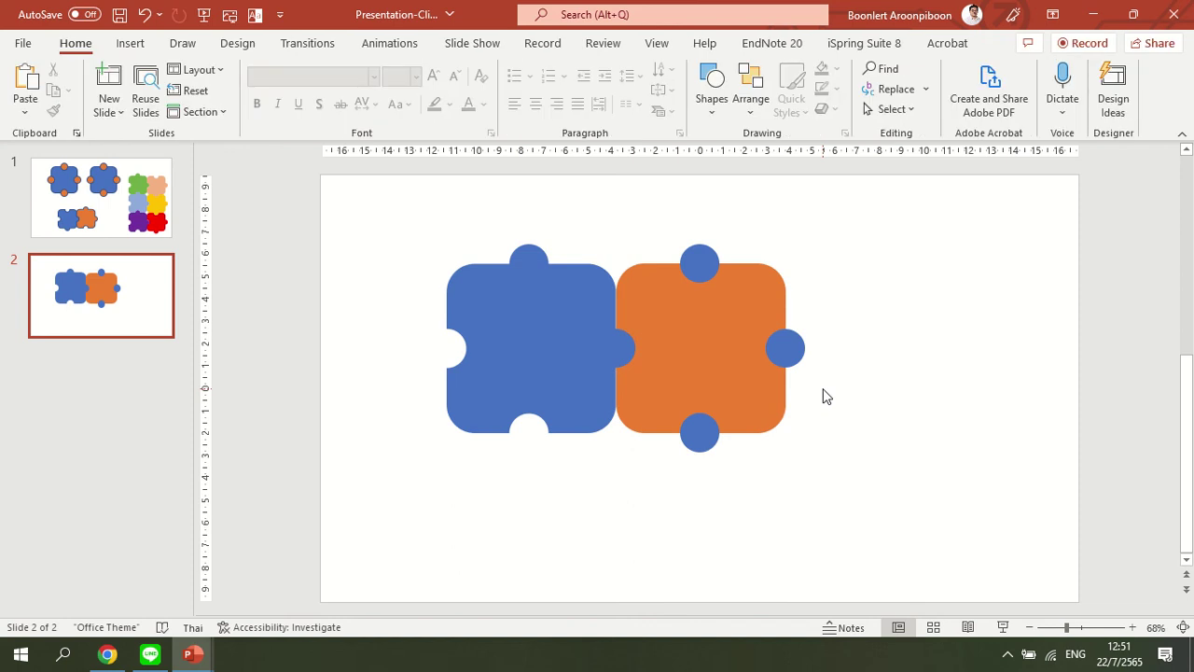
Step: Subtract the left and top circles from the orange square to cut notches
click(705, 326)
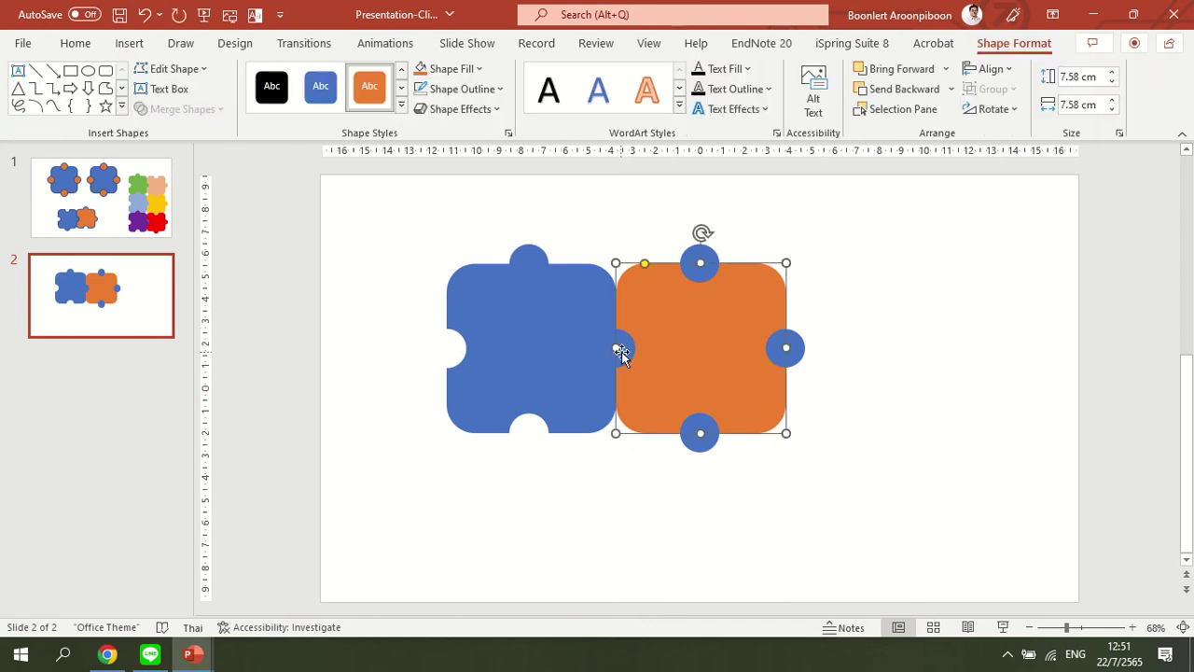
shift+click(624, 350)
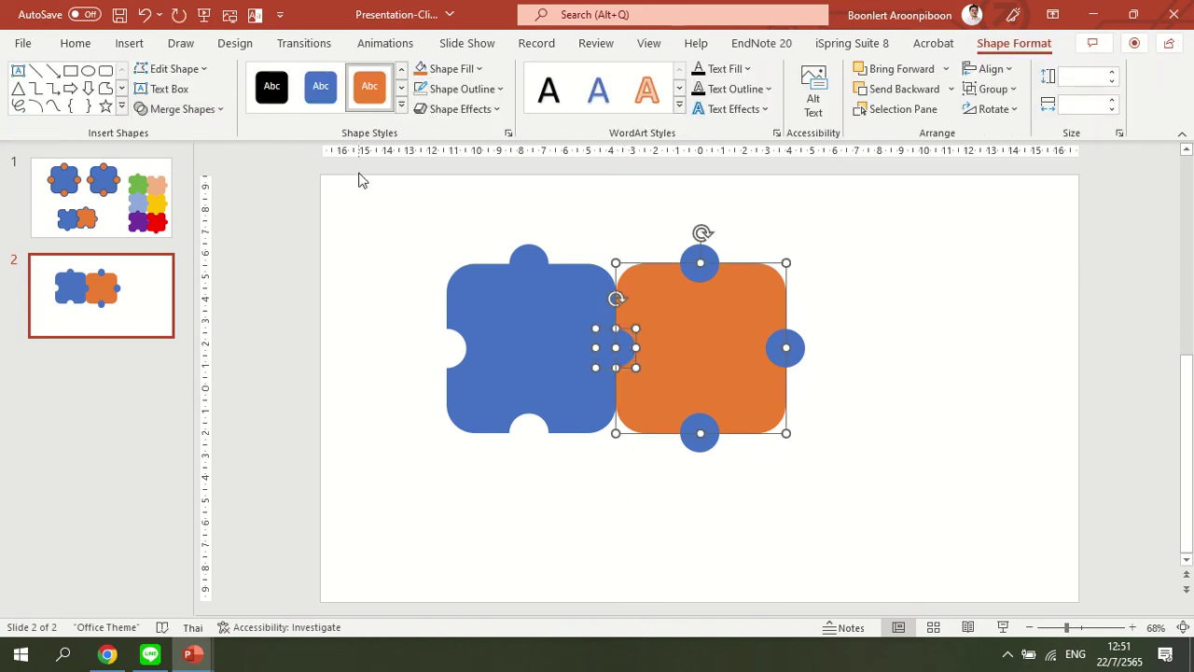
click(219, 110)
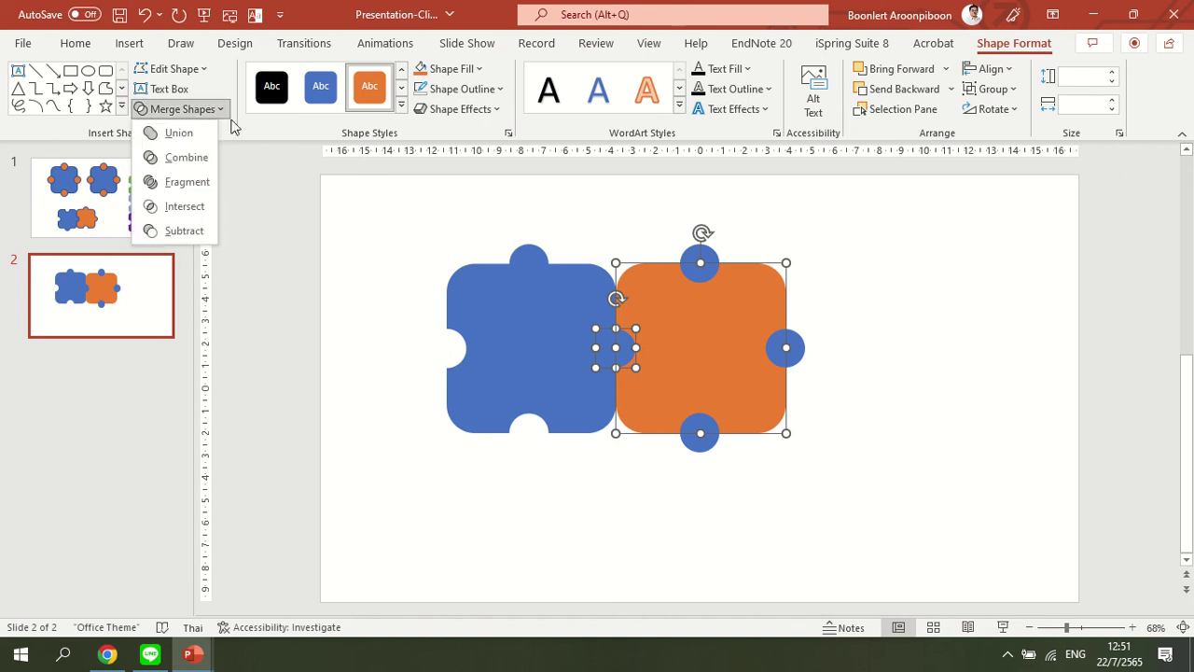
click(171, 232)
click(865, 336)
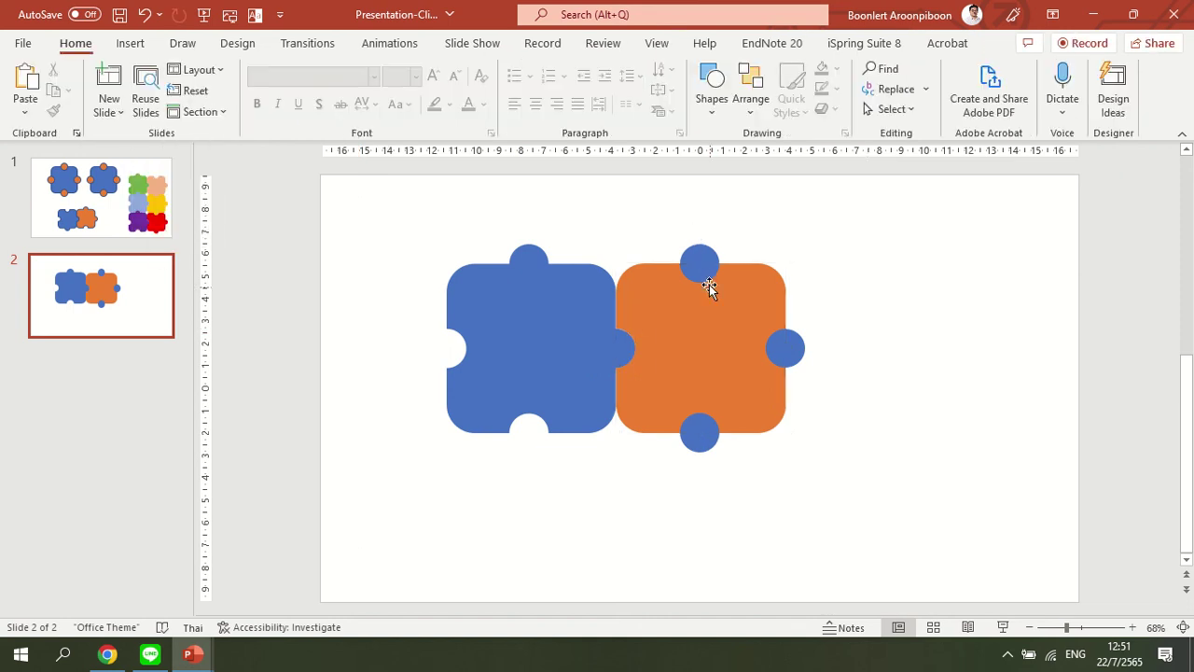
click(709, 321)
shift+click(706, 259)
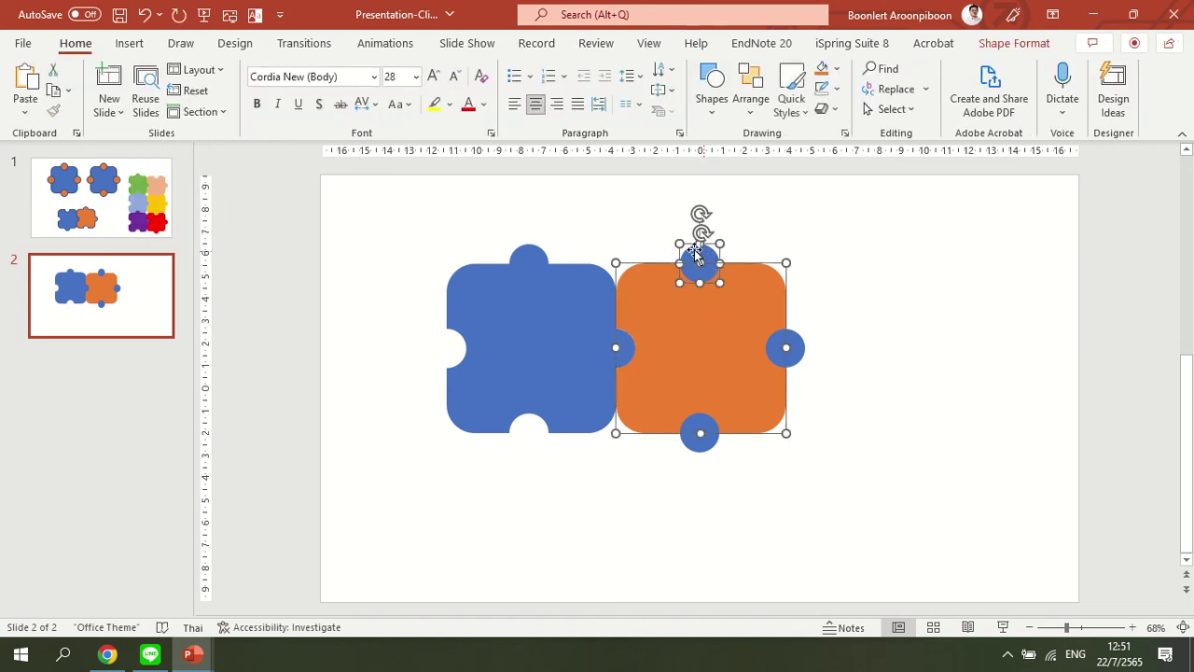
click(1014, 43)
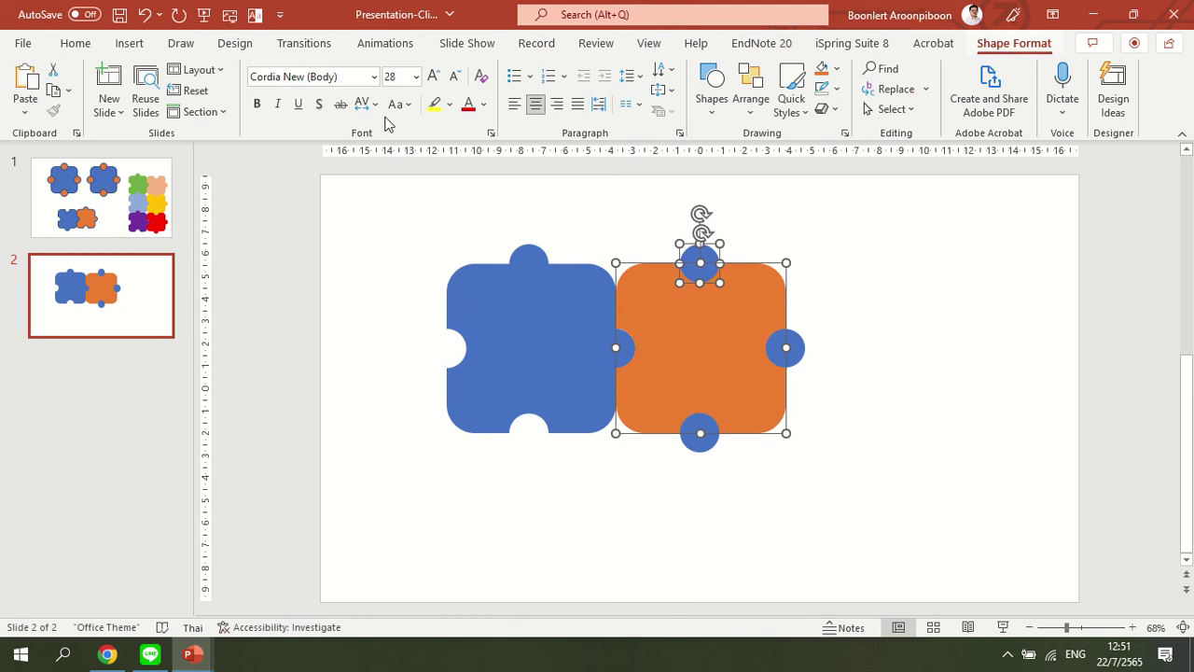
click(180, 109)
click(182, 230)
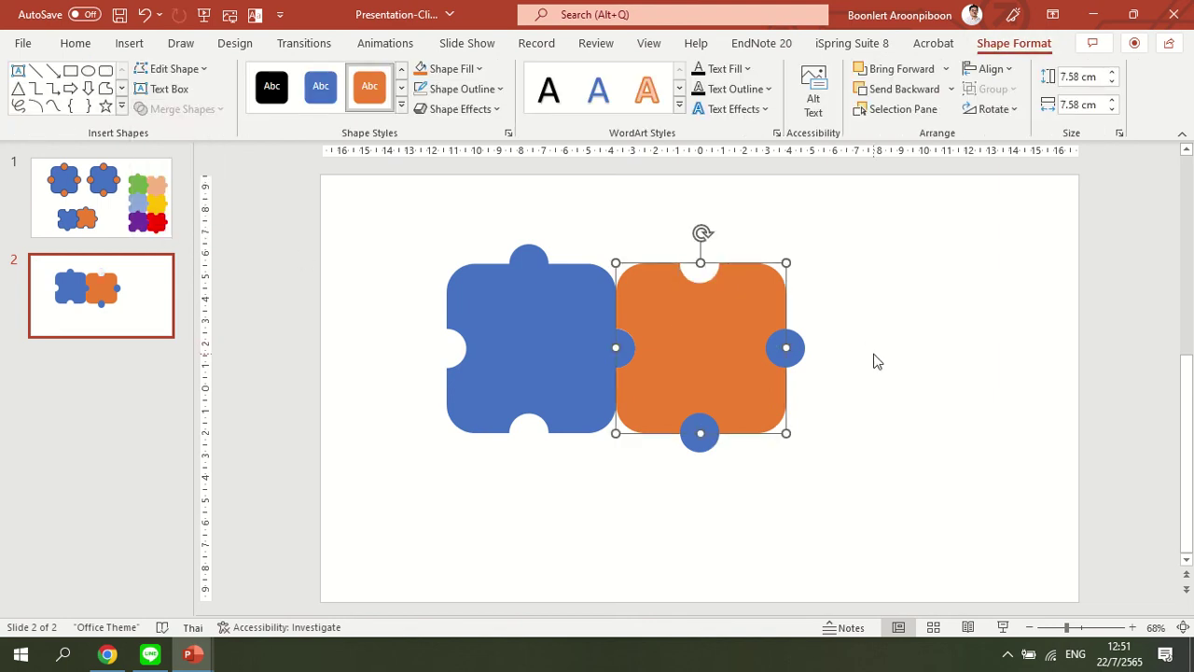
click(796, 378)
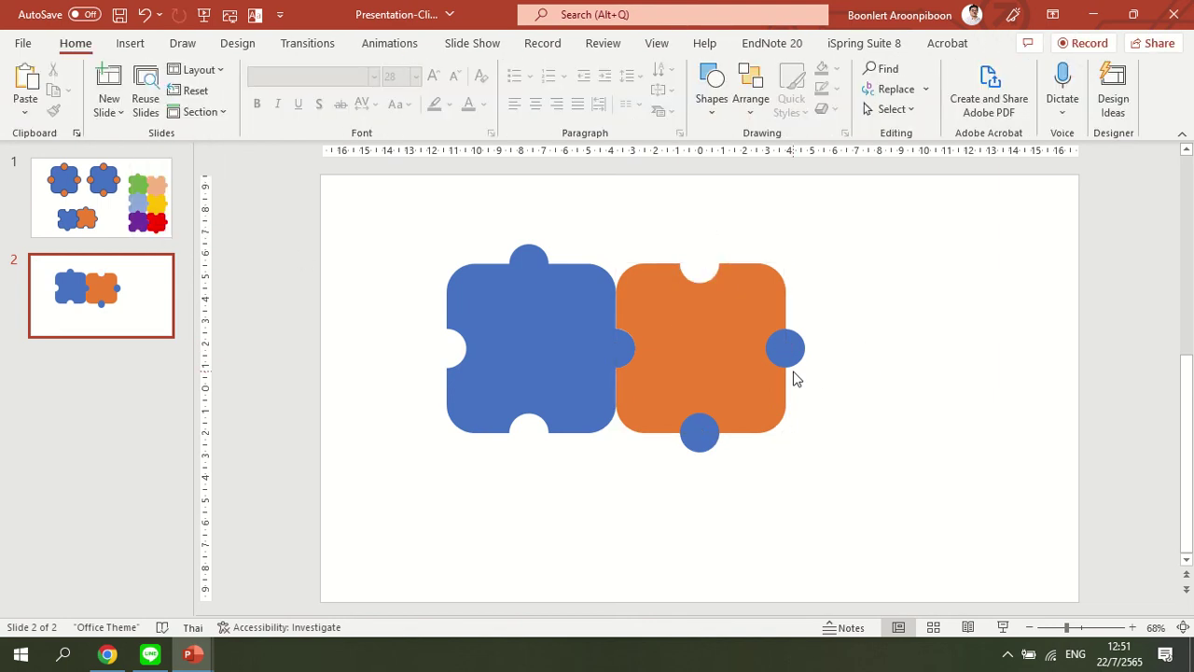
Step: Union the right and bottom circles into the orange piece as round tabs
click(742, 362)
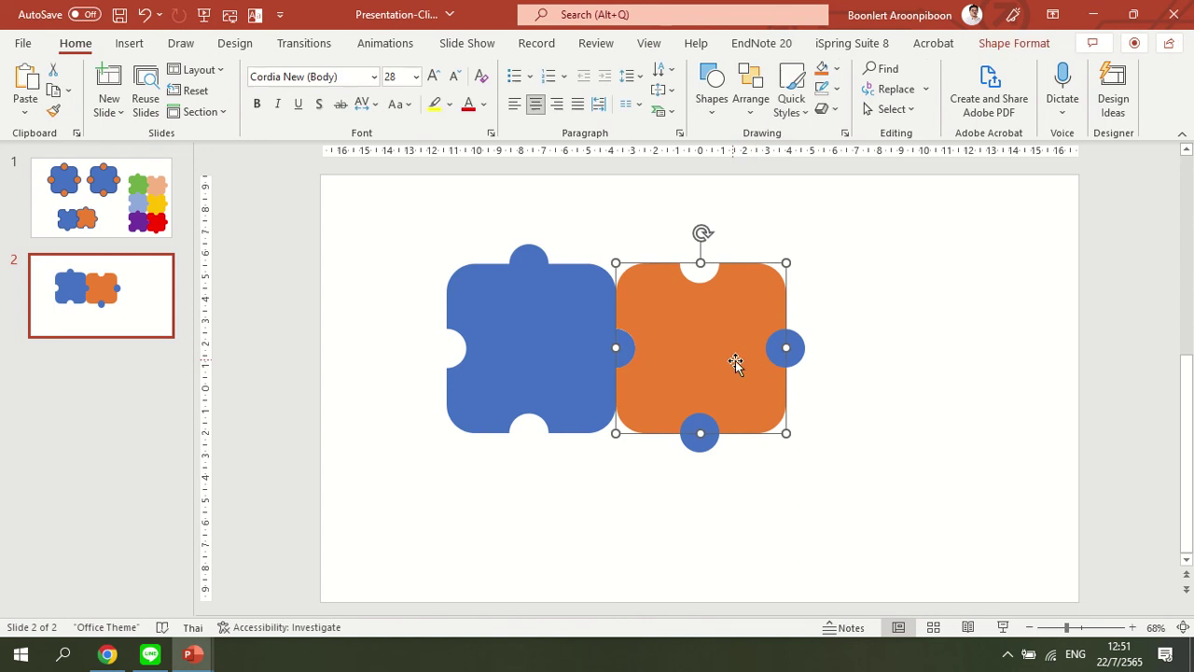
shift+click(791, 349)
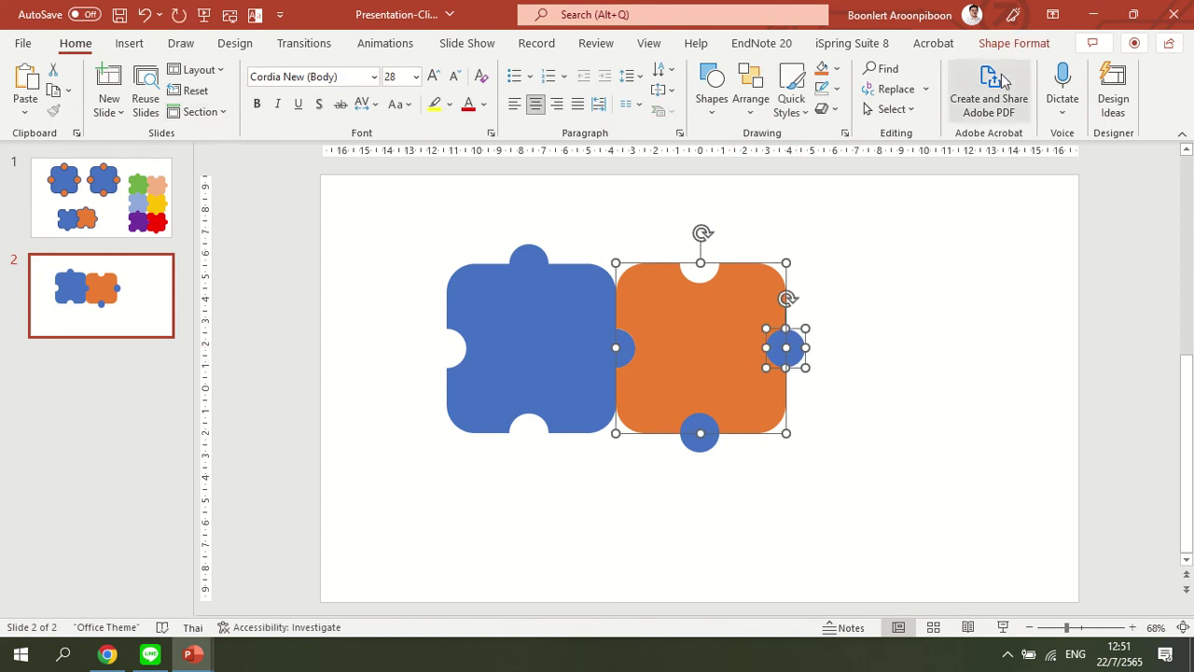
click(1014, 43)
click(182, 110)
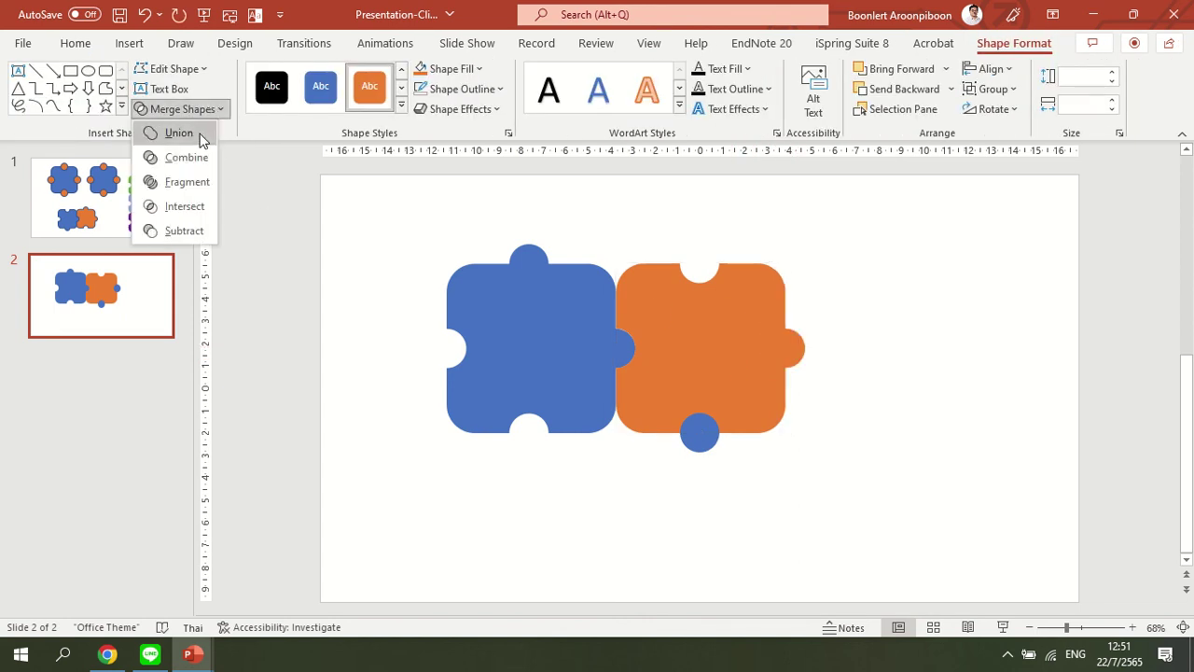
click(177, 128)
click(800, 422)
click(728, 383)
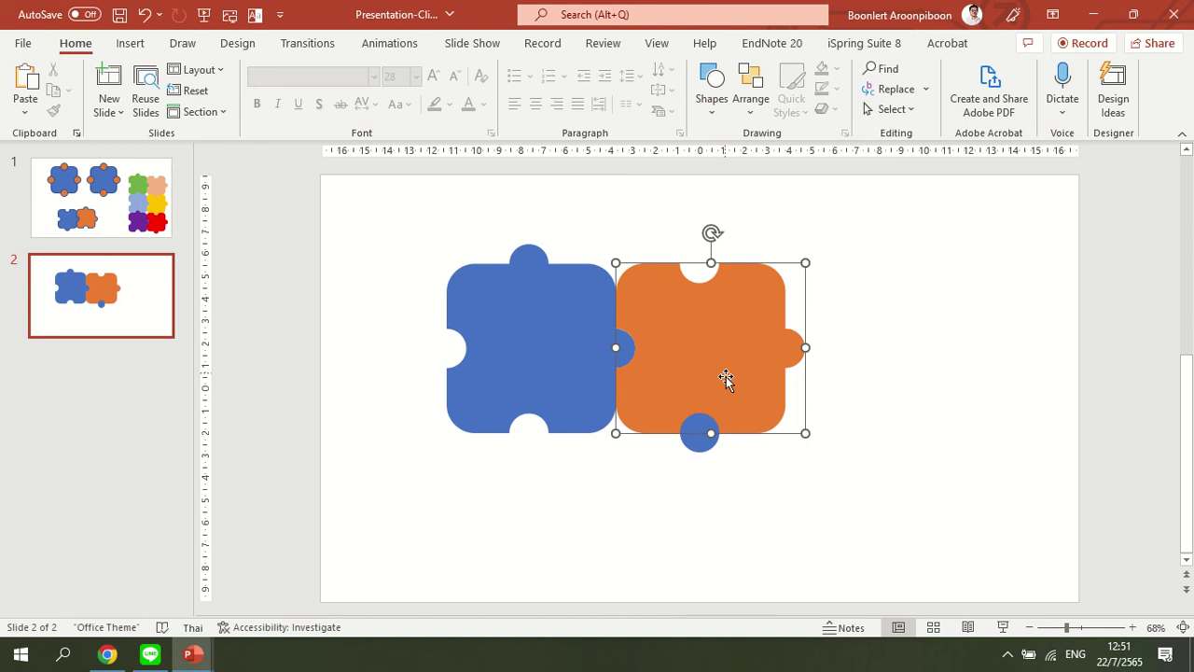
shift+click(700, 438)
click(210, 109)
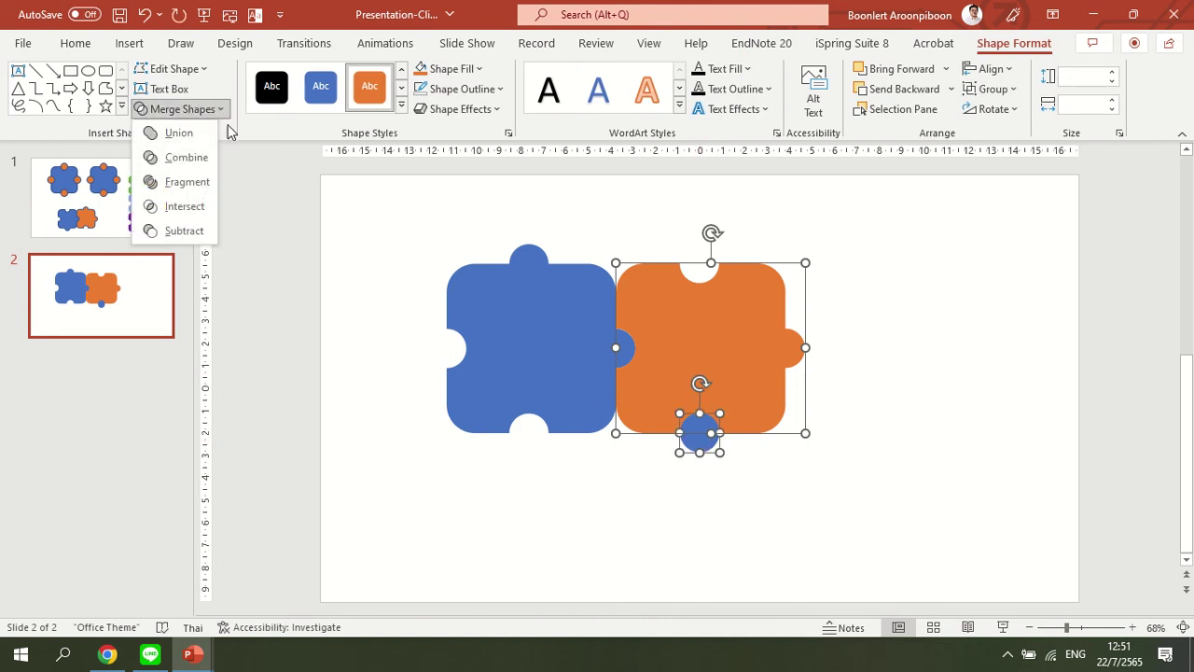
click(177, 129)
click(920, 363)
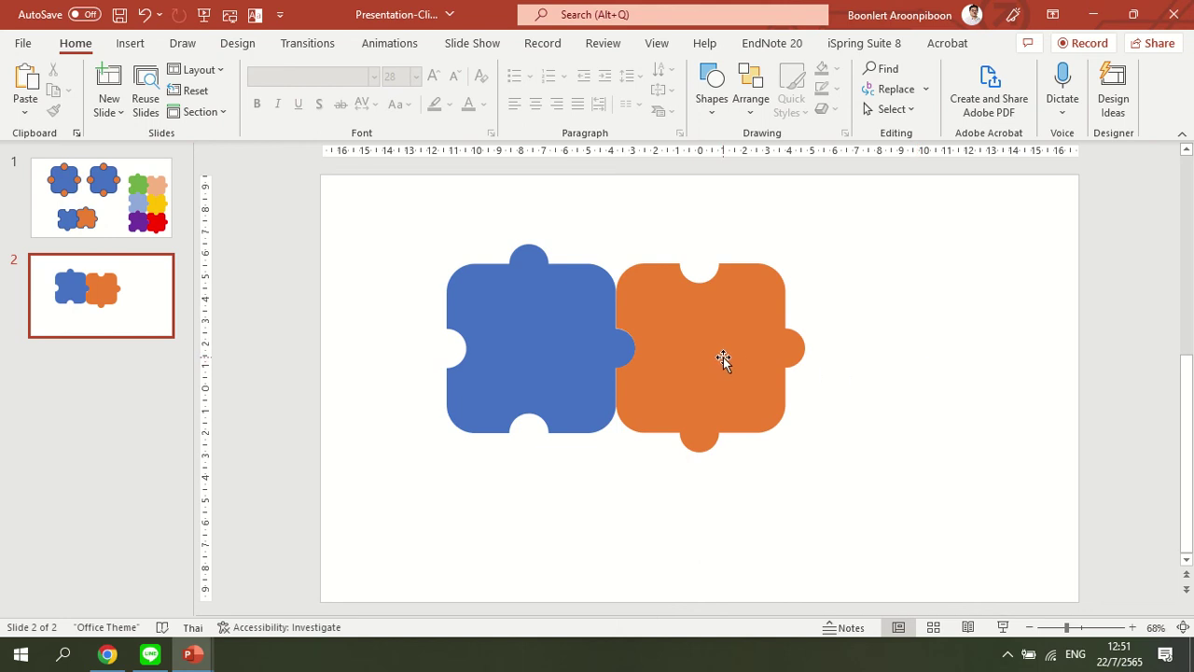
Step: Position the blue and orange pieces together and copy the blue piece to the orange one's right
mouse_move(722, 359)
mouse_down()
mouse_move(787, 362)
mouse_move(770, 353)
mouse_up()
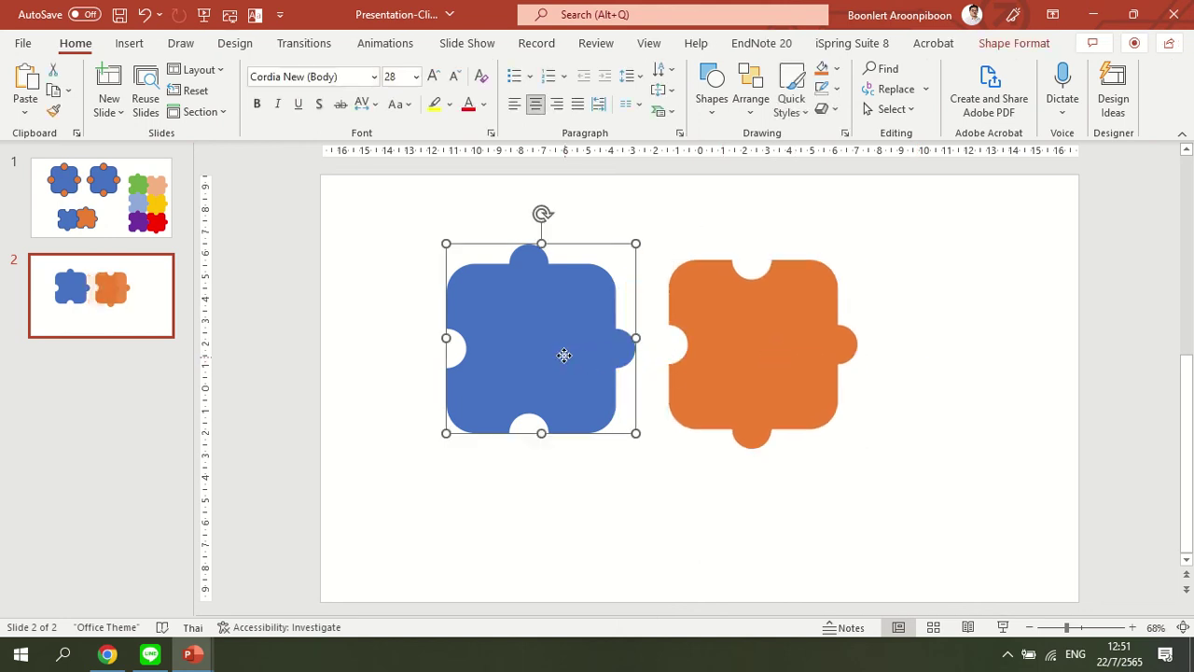
drag(562, 354, 483, 309)
drag(775, 363, 642, 326)
click(487, 320)
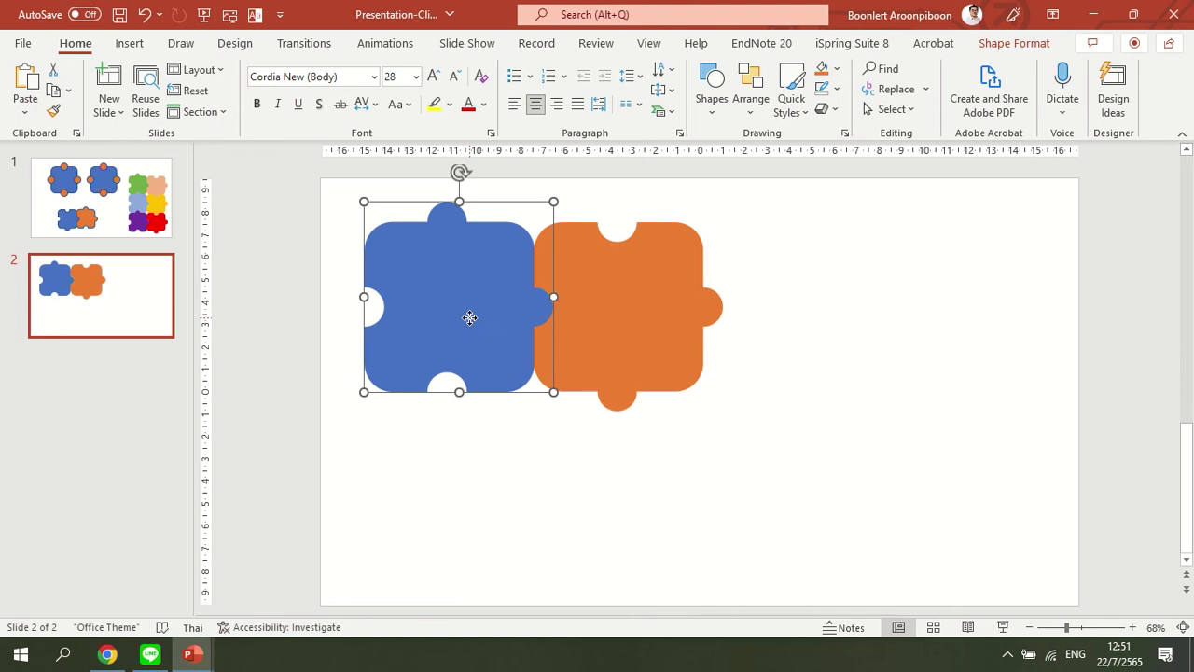
ctrl+drag(467, 315, 815, 323)
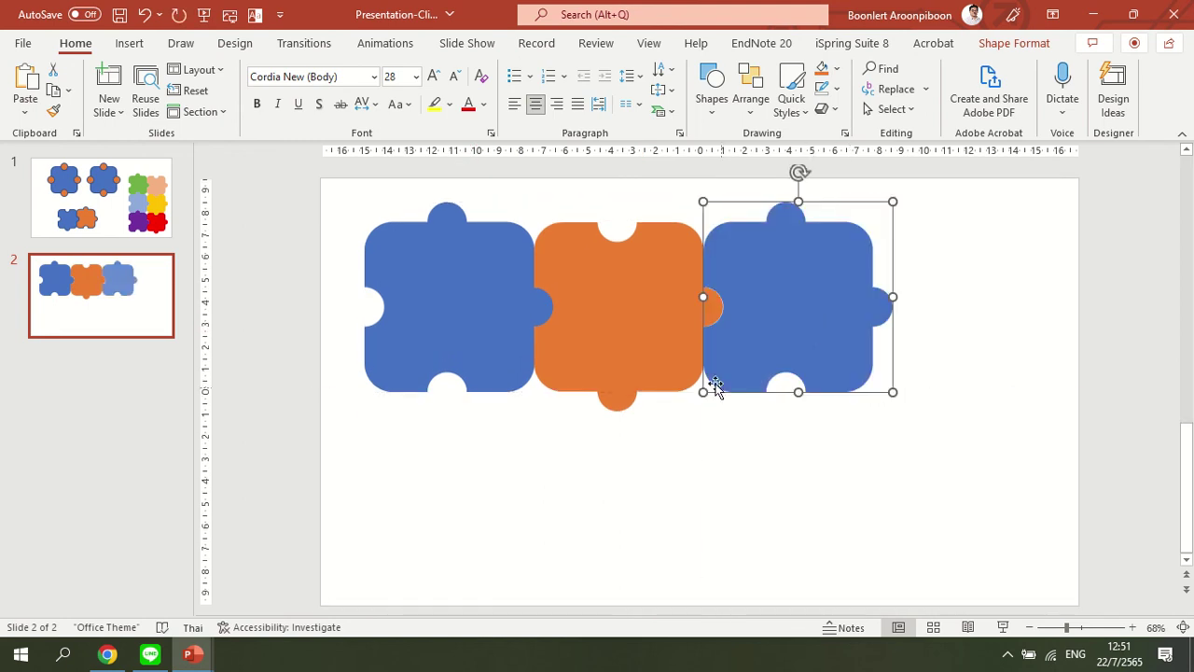
Step: Duplicate the blue, orange, blue row as a second row directly below
click(482, 333)
shift+click(638, 349)
shift+click(805, 346)
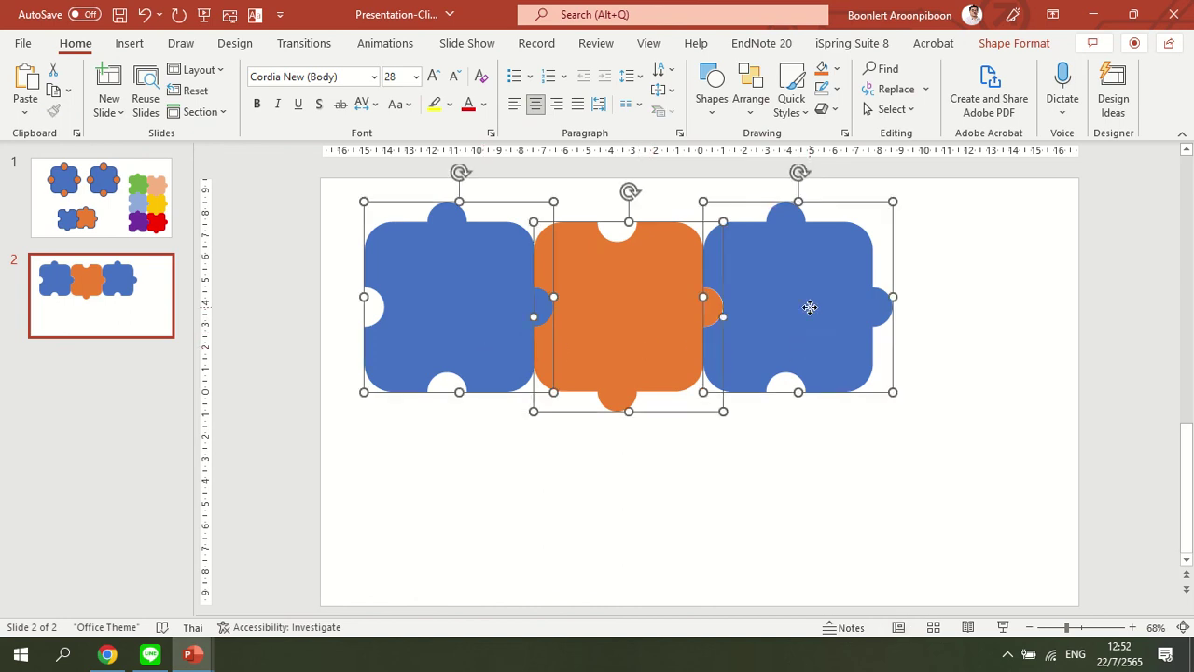
drag(808, 308, 799, 477)
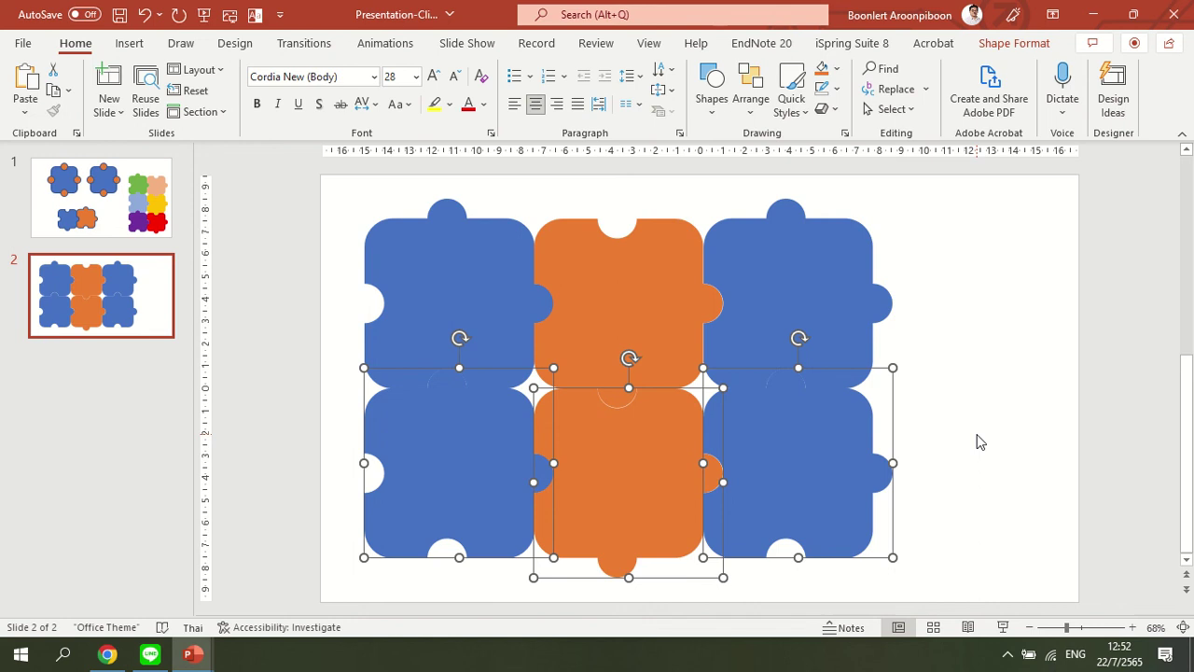
Step: Fill the bottom-row pieces red, green and purple from left to right
click(980, 441)
click(512, 457)
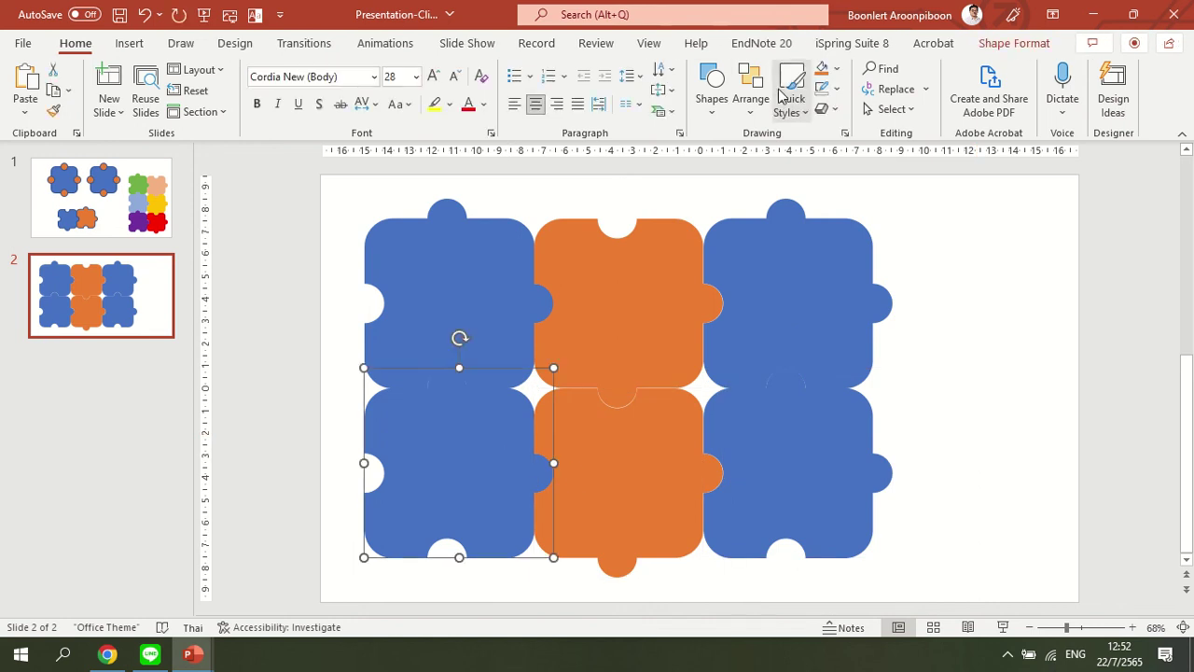
click(837, 68)
click(821, 232)
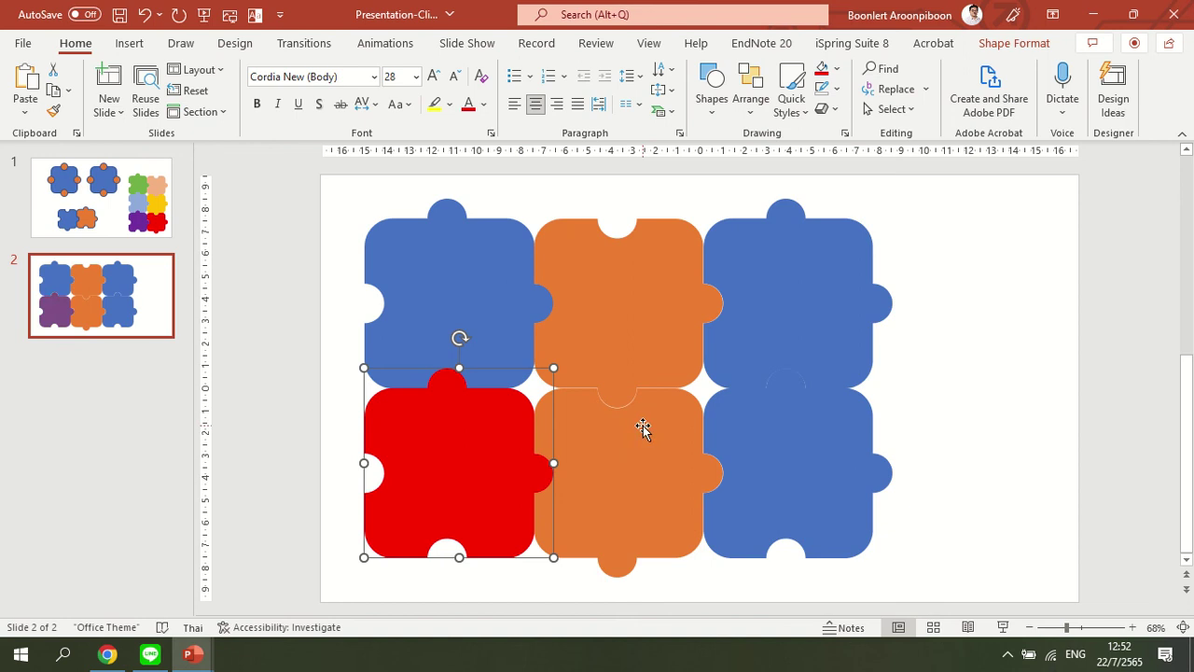
click(643, 425)
click(838, 70)
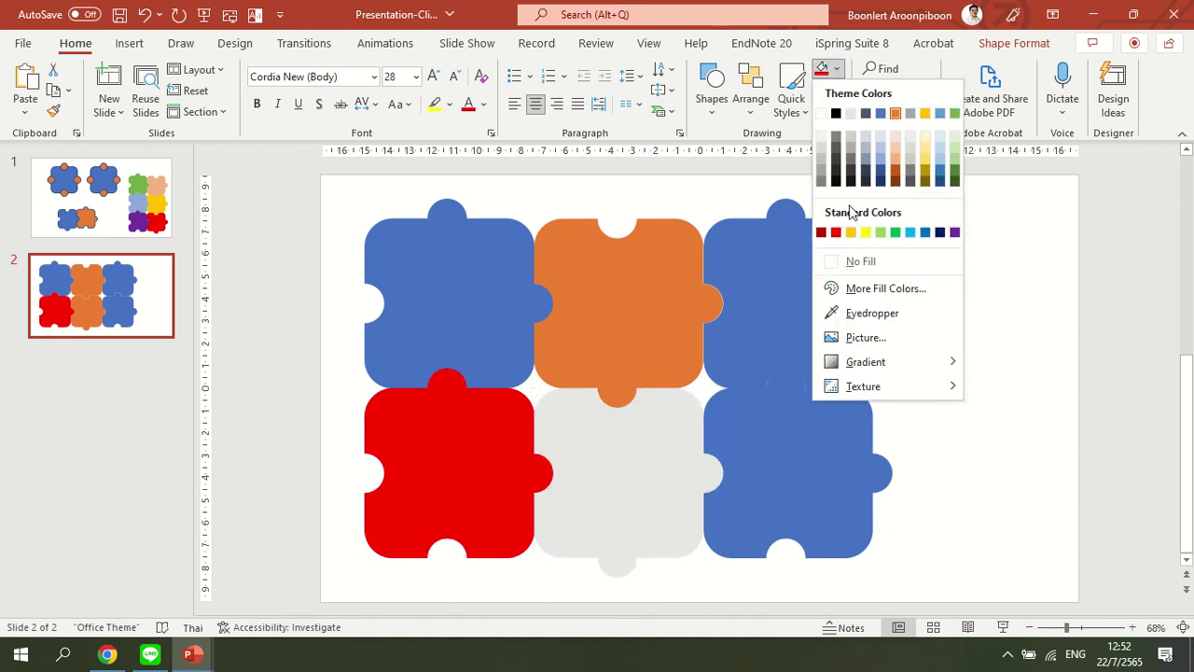
click(898, 233)
click(817, 425)
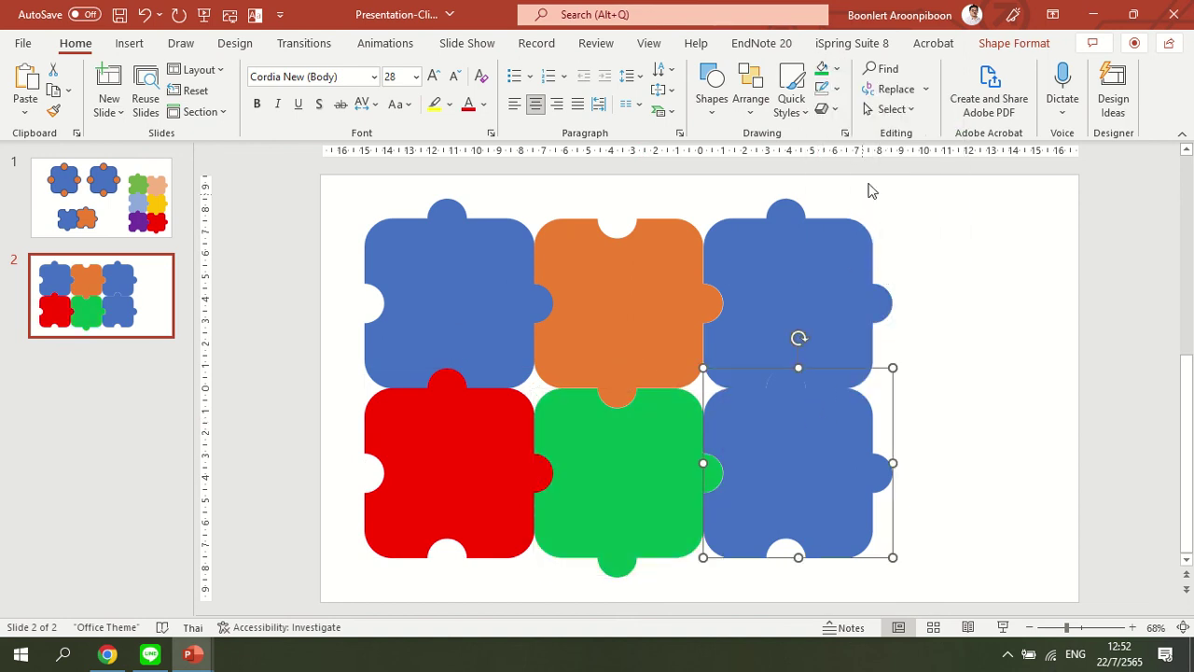
click(837, 69)
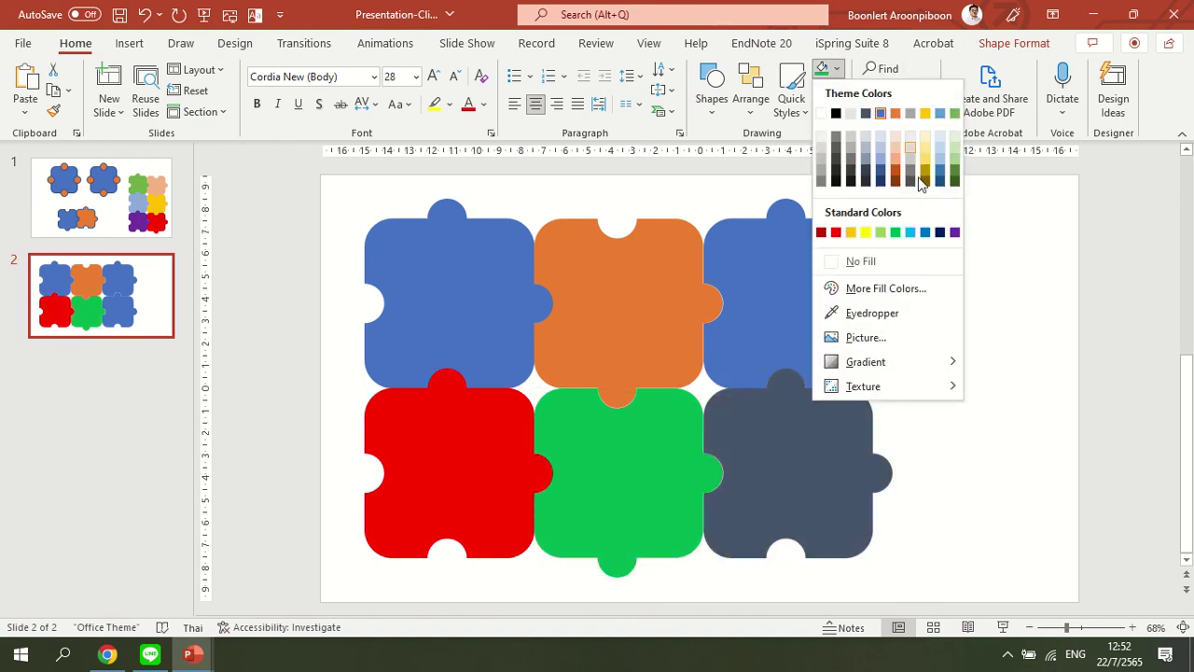
click(956, 232)
Step: Fill the top-right puzzle piece light blue
click(962, 326)
click(808, 306)
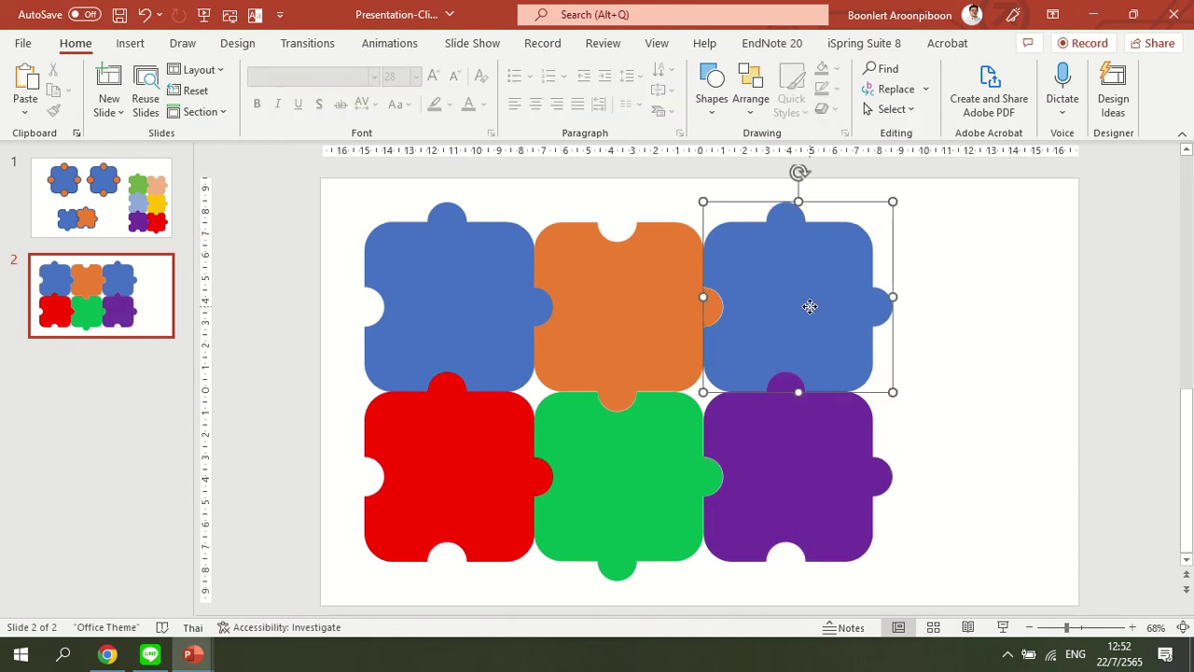
click(838, 73)
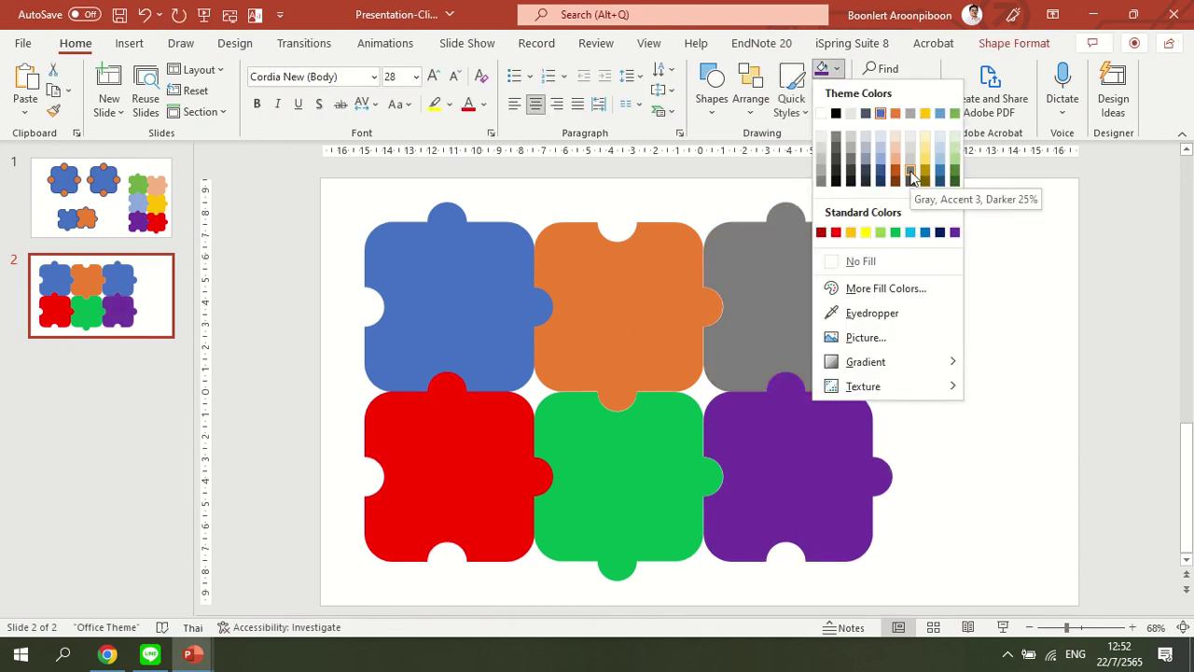
click(910, 232)
click(968, 346)
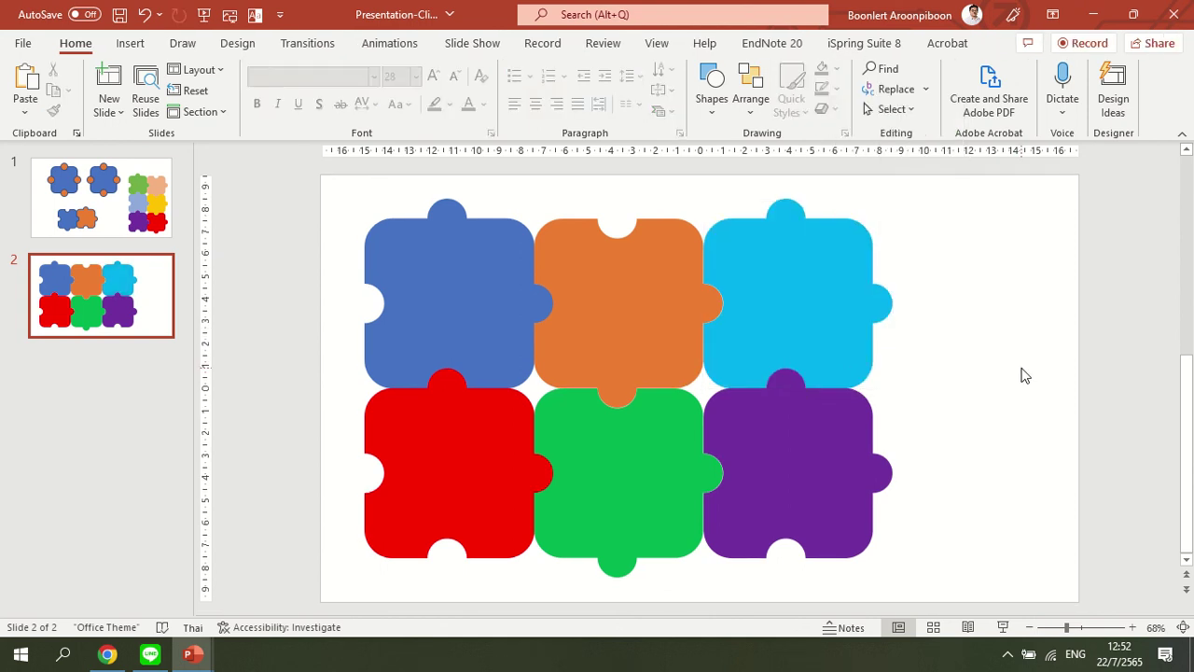